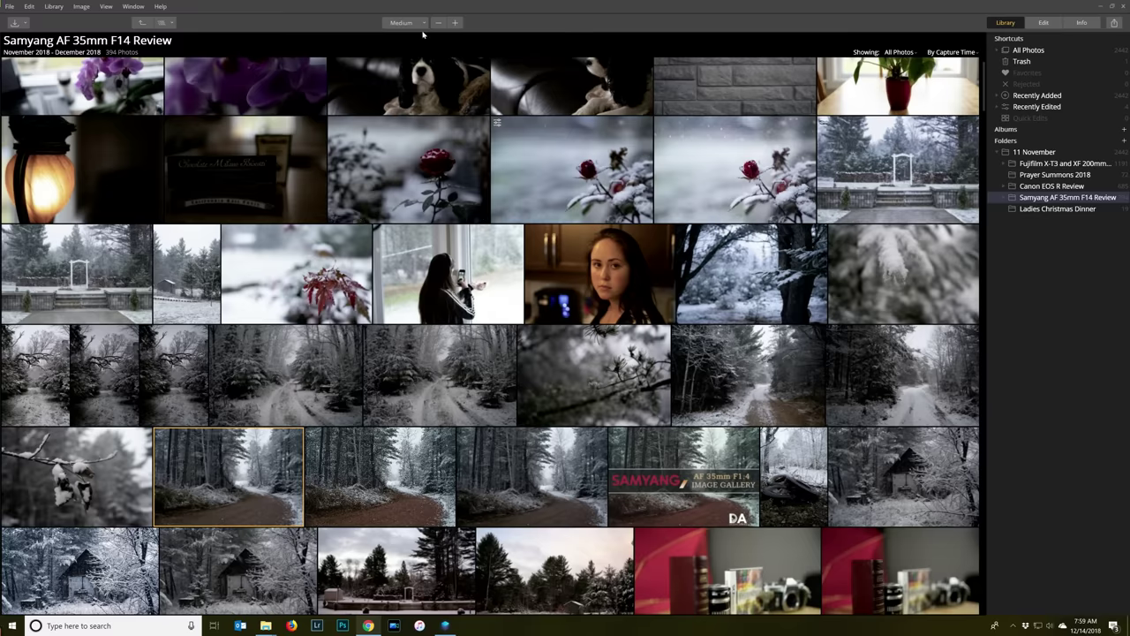
# Change the library thumbnail size to Small, then to Largest
pyautogui.click(422, 23)
pyautogui.click(418, 33)
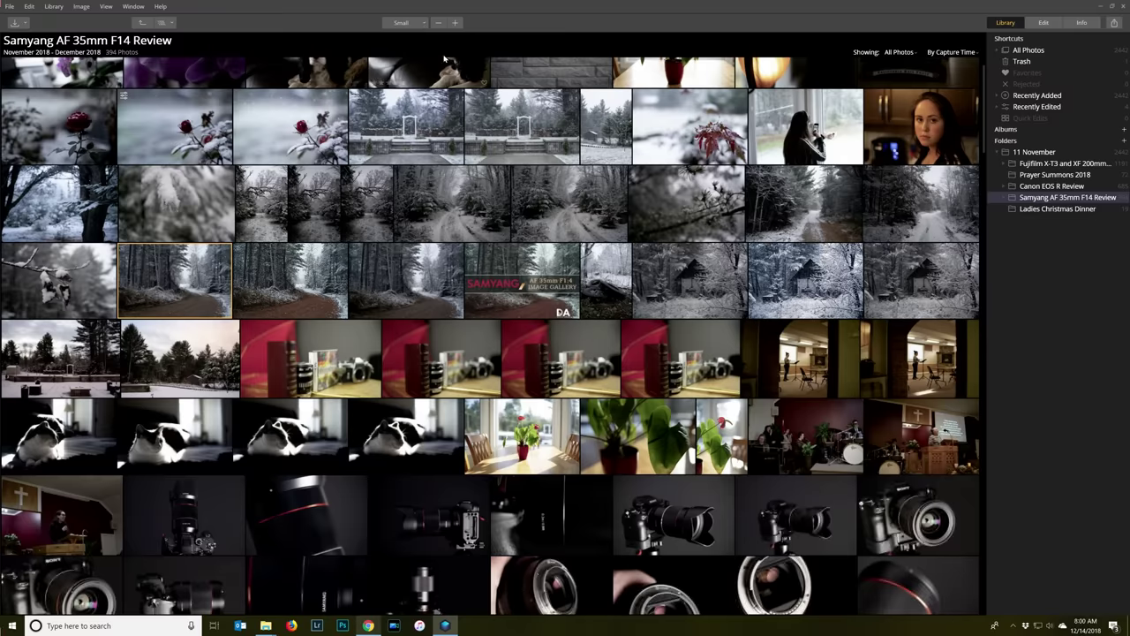
pyautogui.click(425, 23)
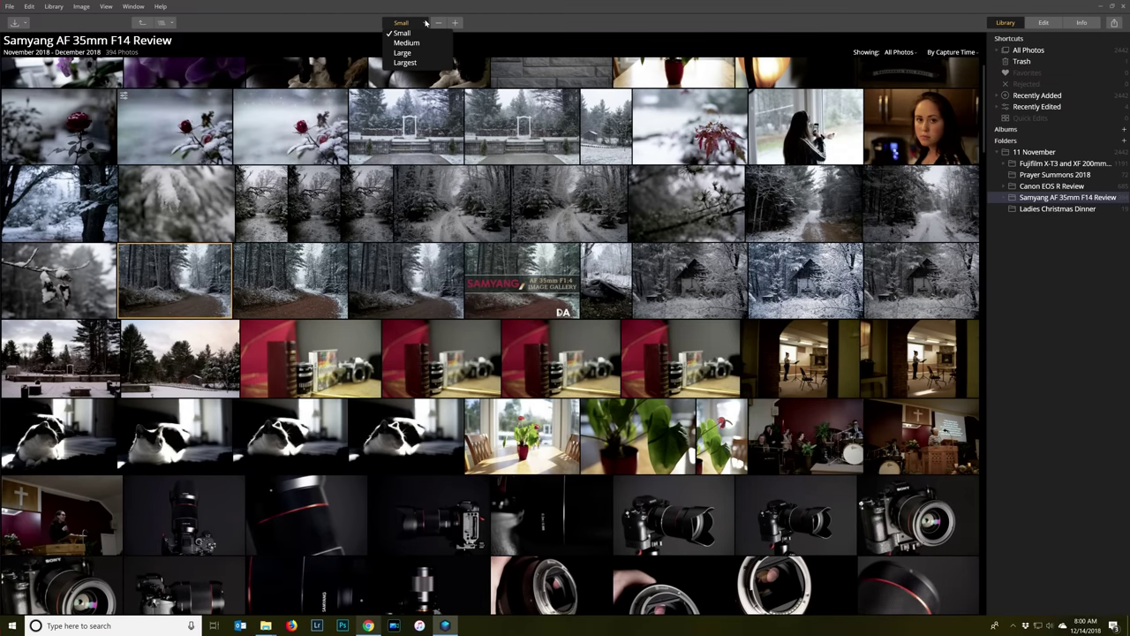
pyautogui.click(408, 63)
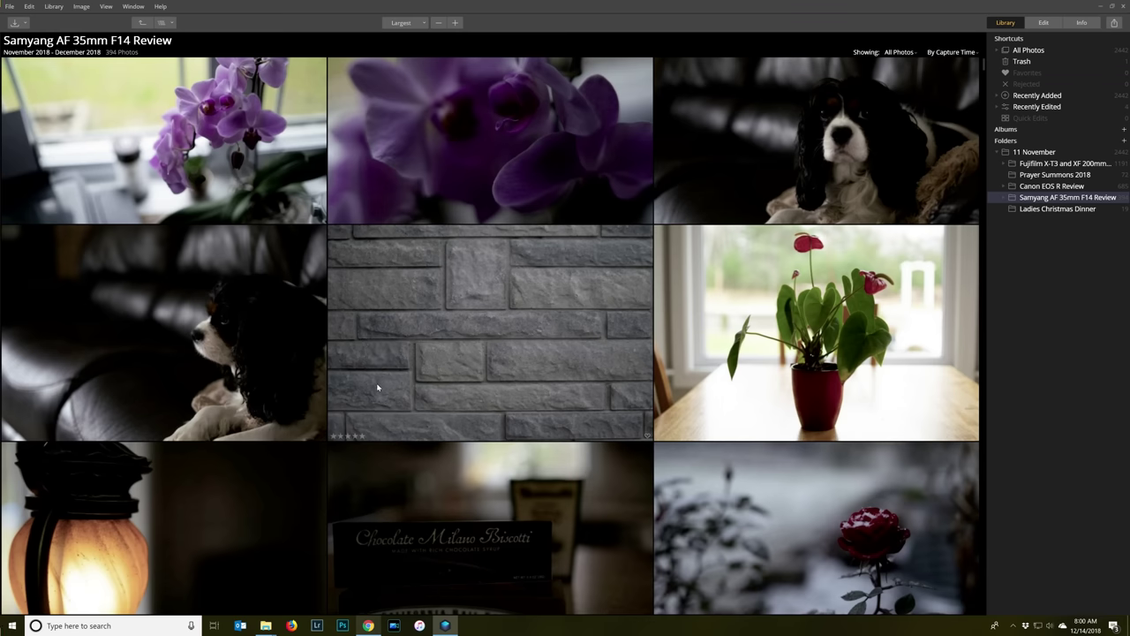
# Scroll down through the Samyang review photos and back up again
pyautogui.scroll(-10, 377, 386)
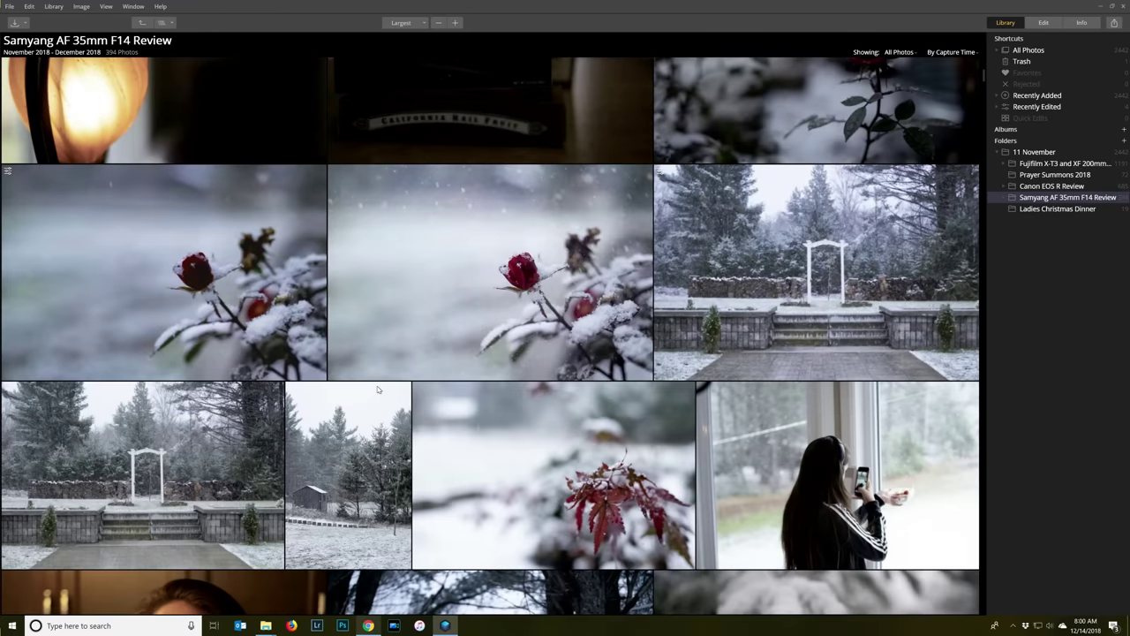
pyautogui.scroll(-5, 377, 389)
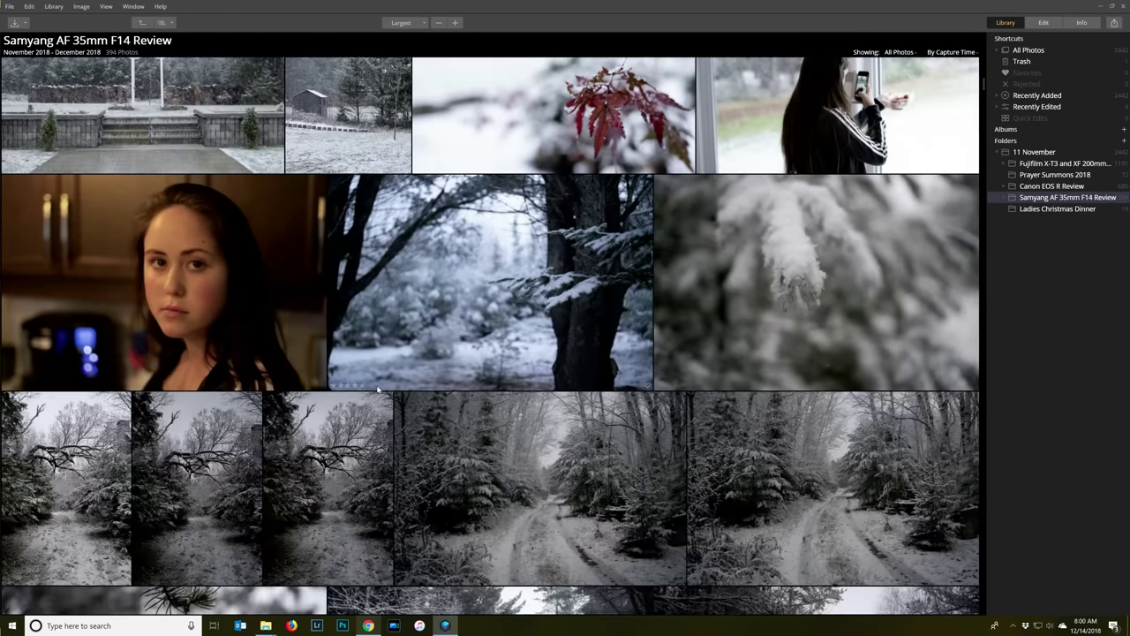
pyautogui.scroll(-8, 377, 389)
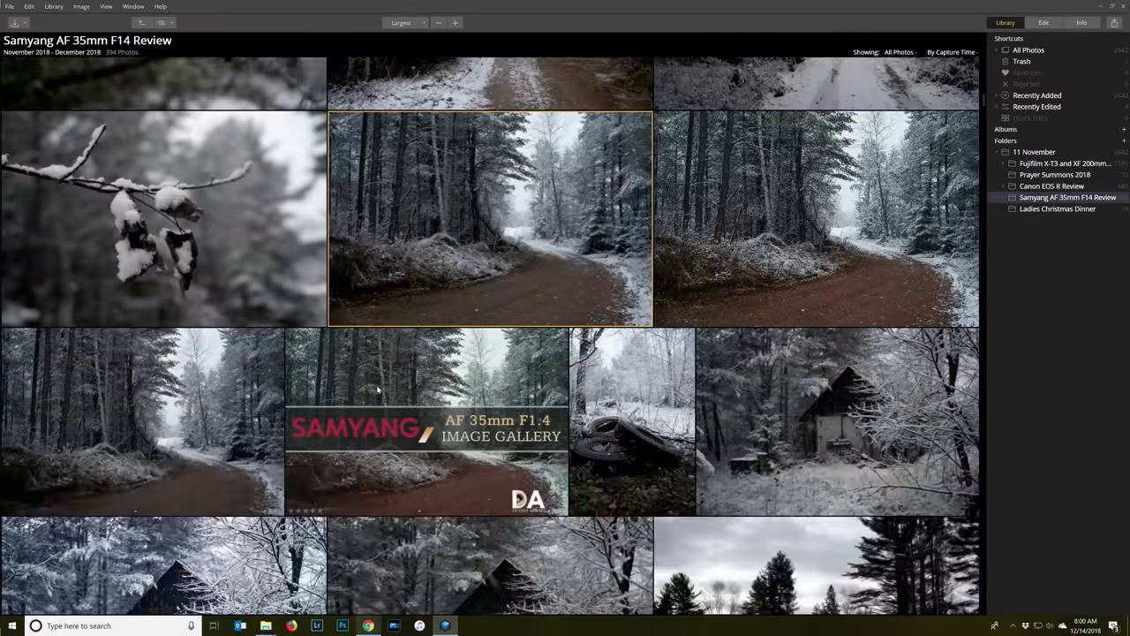
pyautogui.scroll(-10, 377, 389)
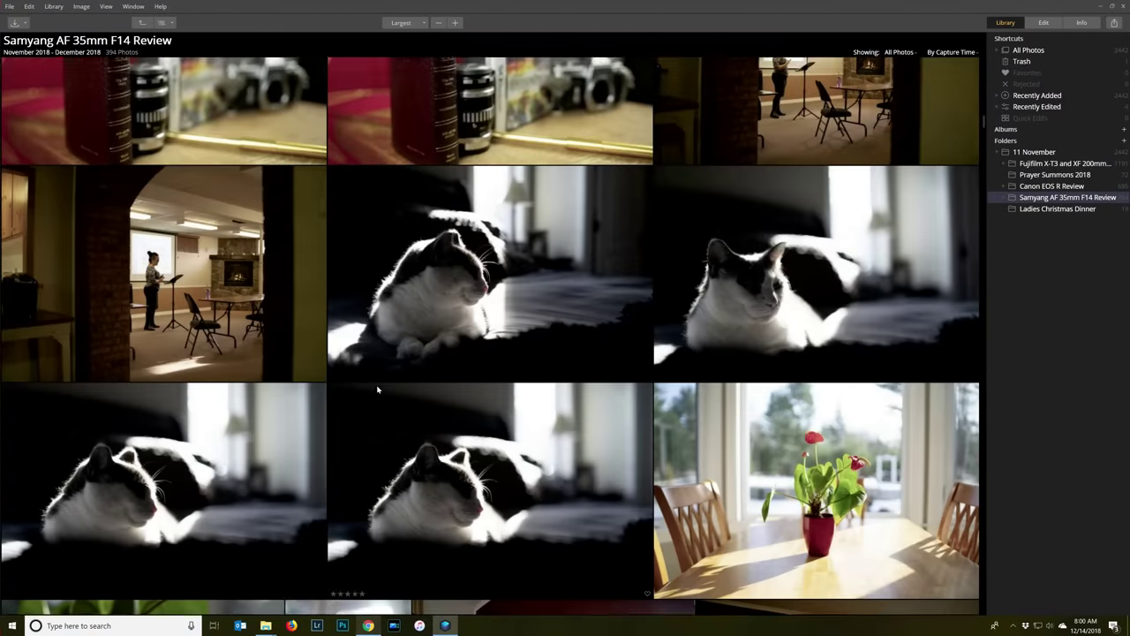
pyautogui.scroll(-10, 377, 389)
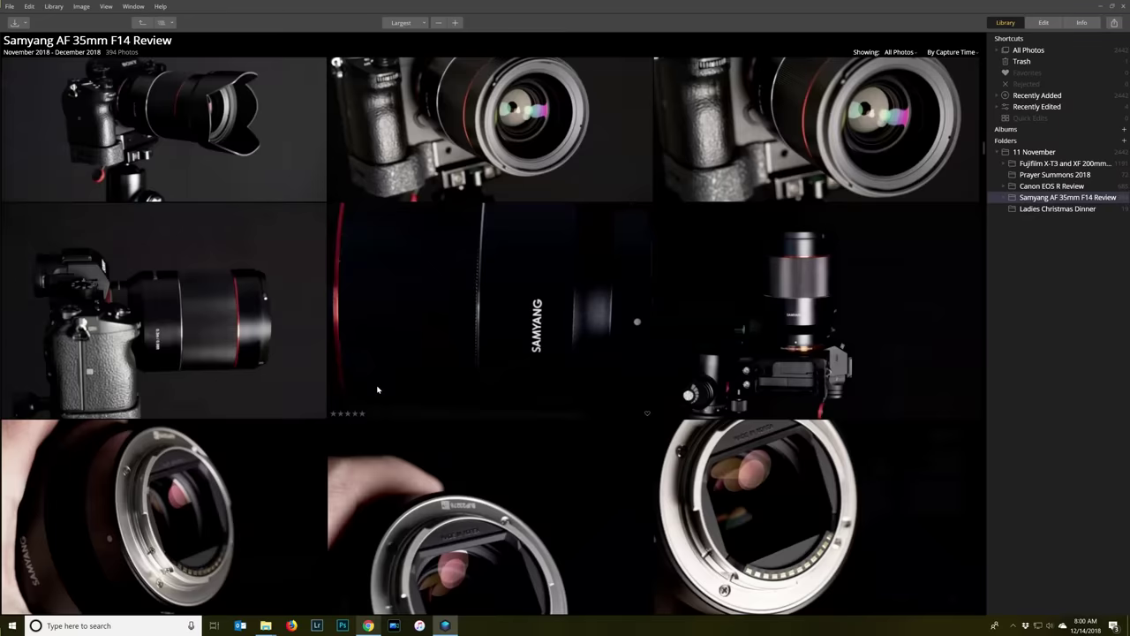
pyautogui.scroll(-10, 377, 389)
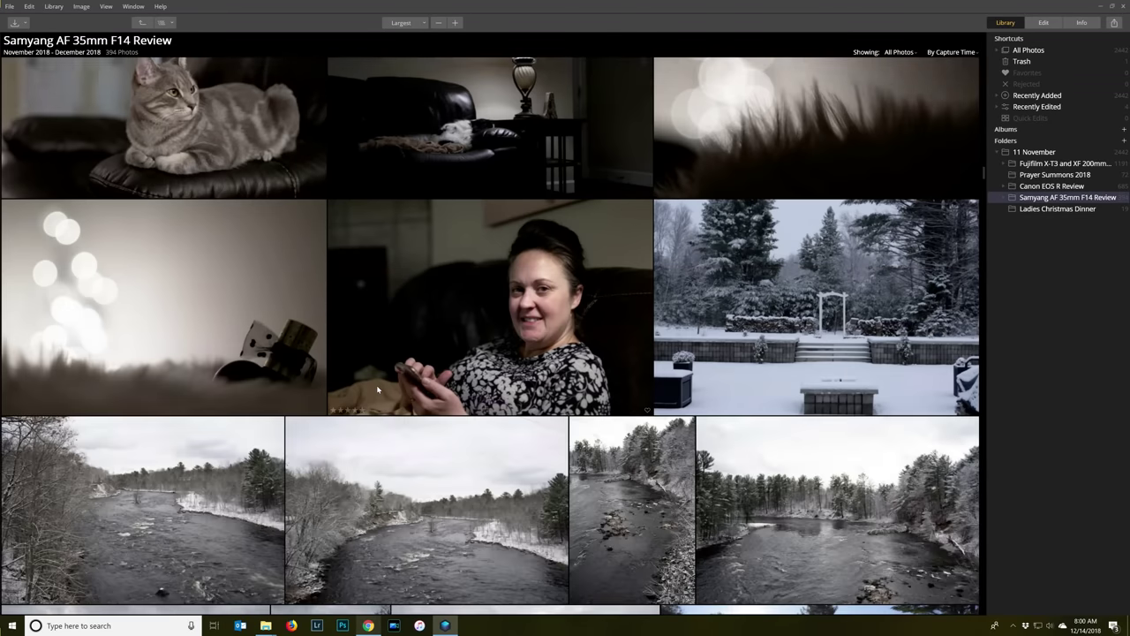
pyautogui.scroll(-10, 377, 388)
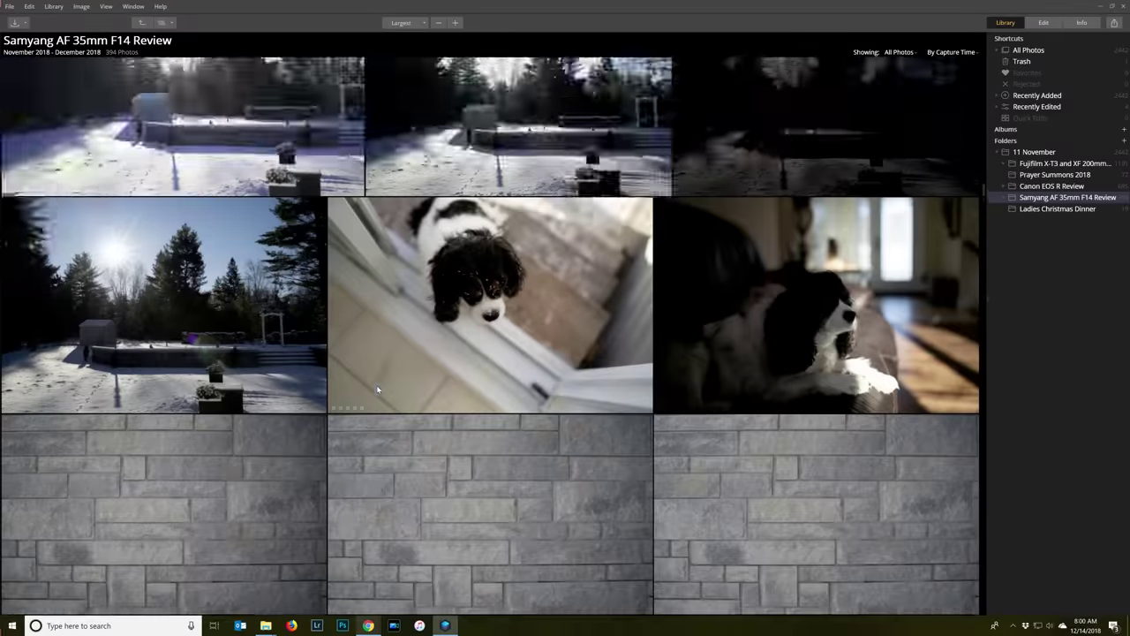
pyautogui.scroll(12, 377, 389)
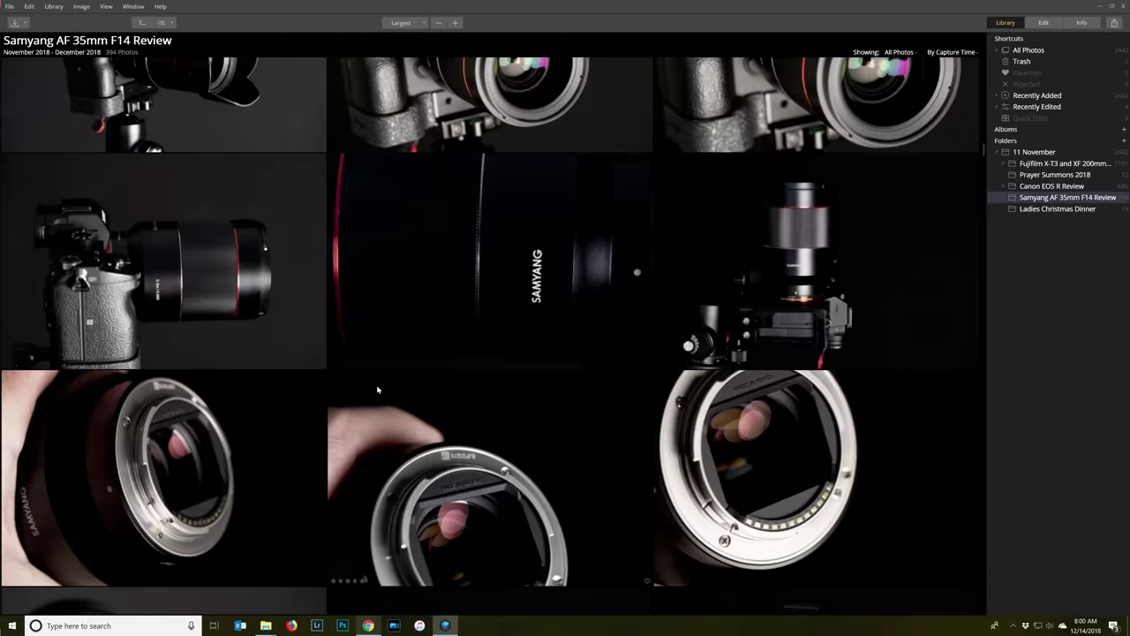
pyautogui.scroll(12, 377, 388)
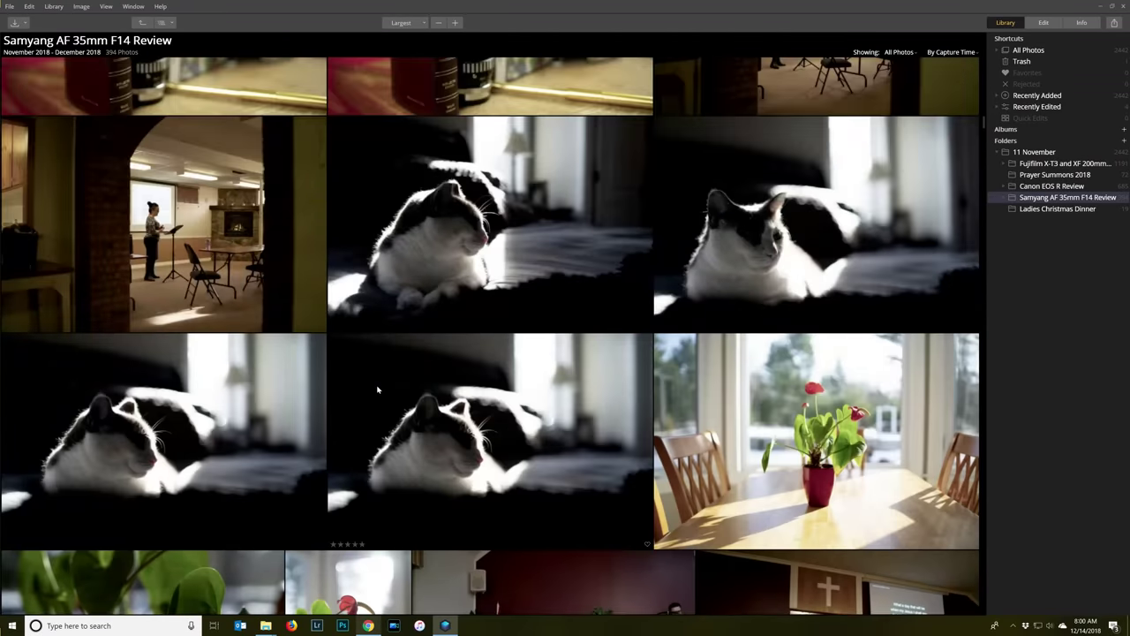
pyautogui.scroll(12, 377, 389)
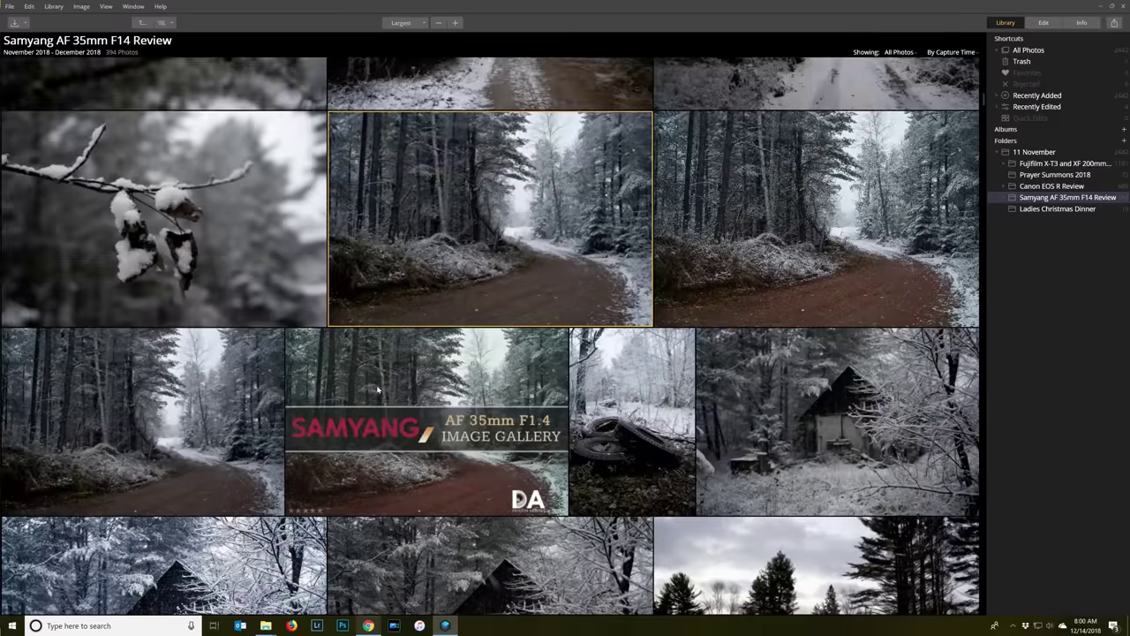
pyautogui.scroll(3, 377, 389)
pyautogui.scroll(2, 317, 258)
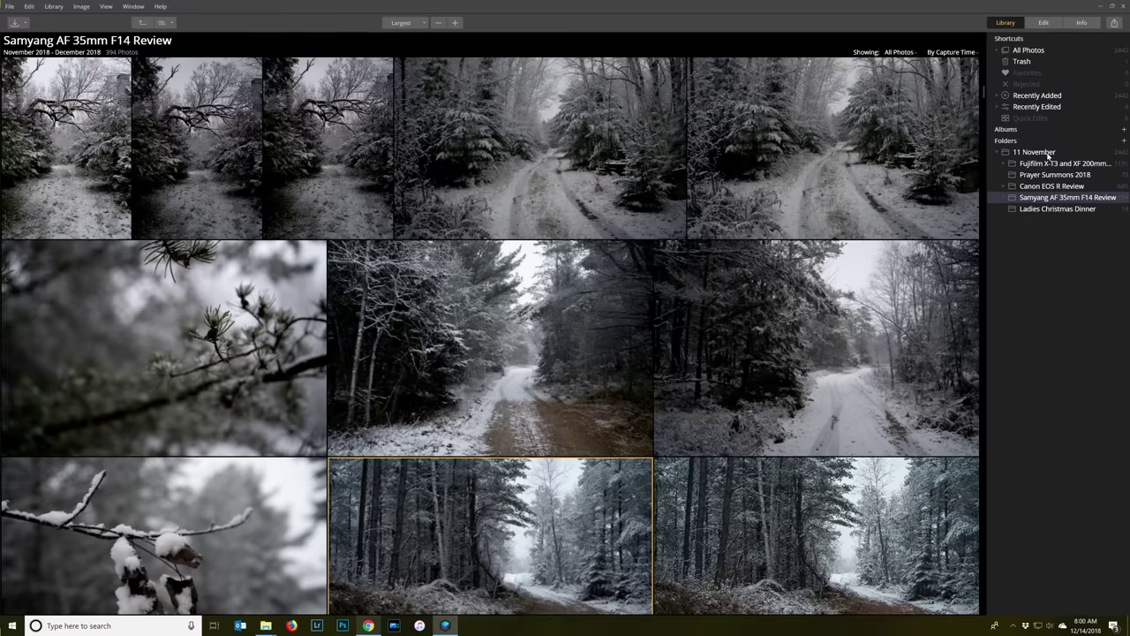
pyautogui.click(1004, 164)
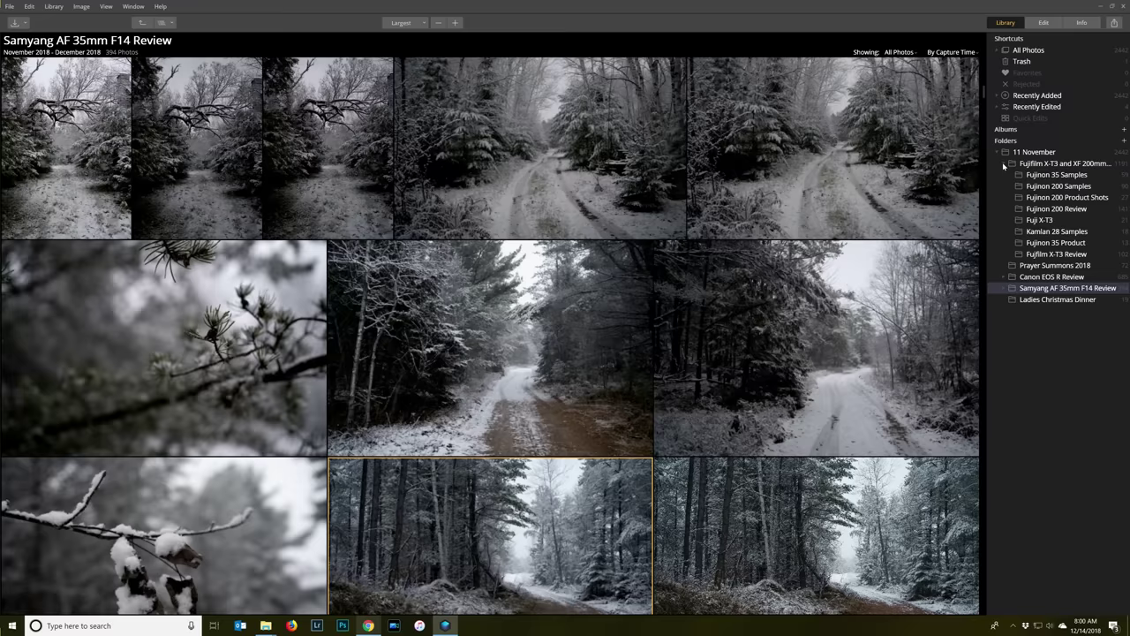
pyautogui.click(1005, 165)
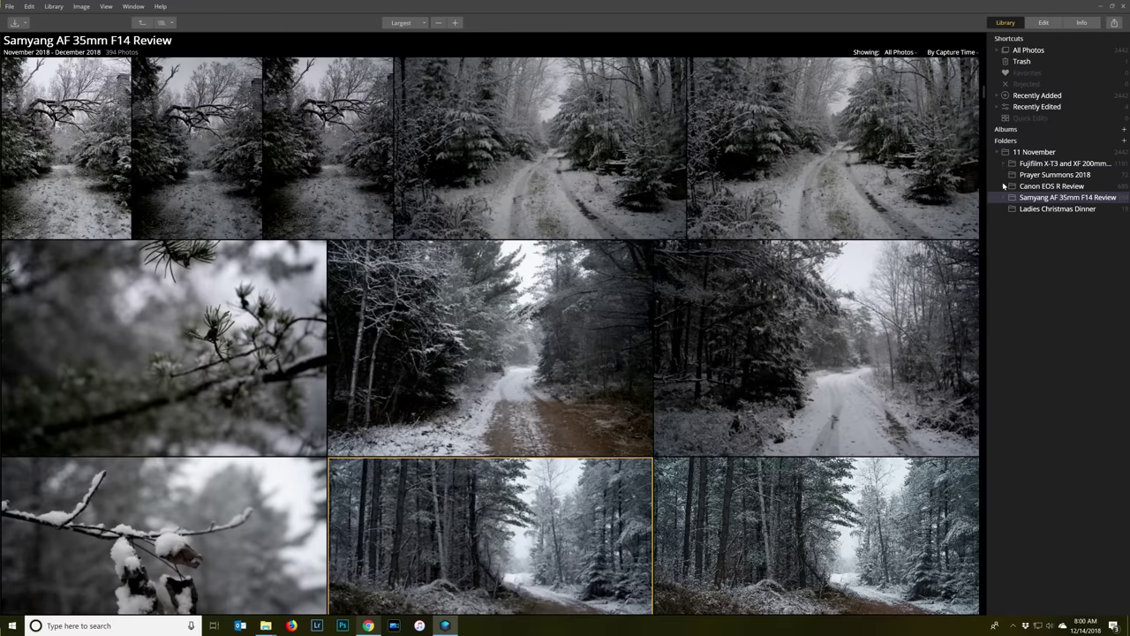
pyautogui.click(1005, 186)
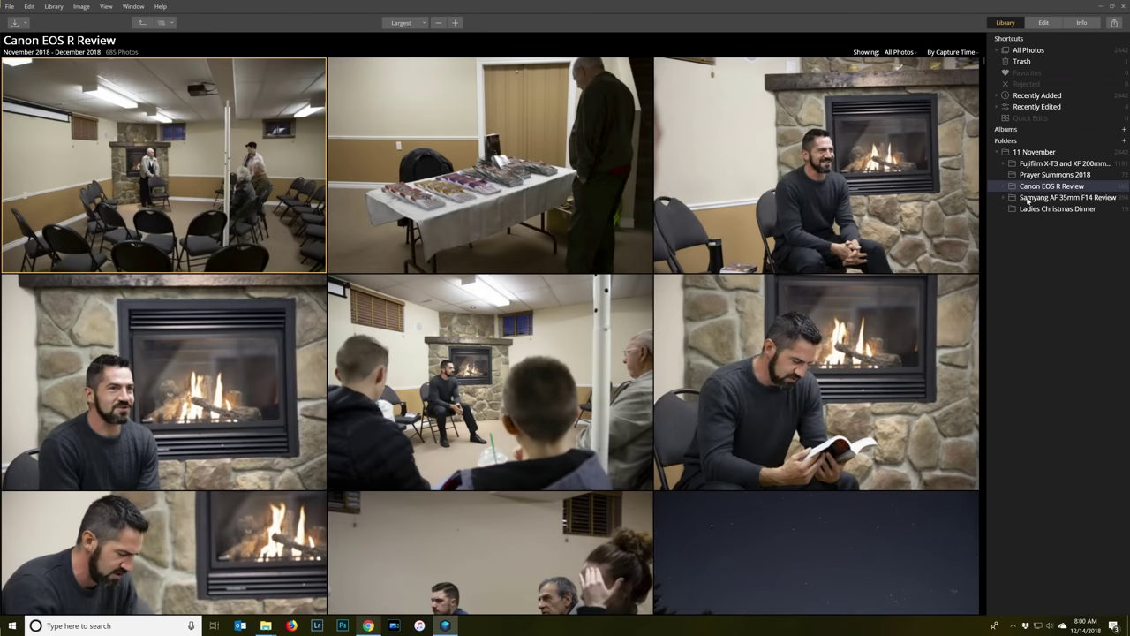
pyautogui.click(1029, 198)
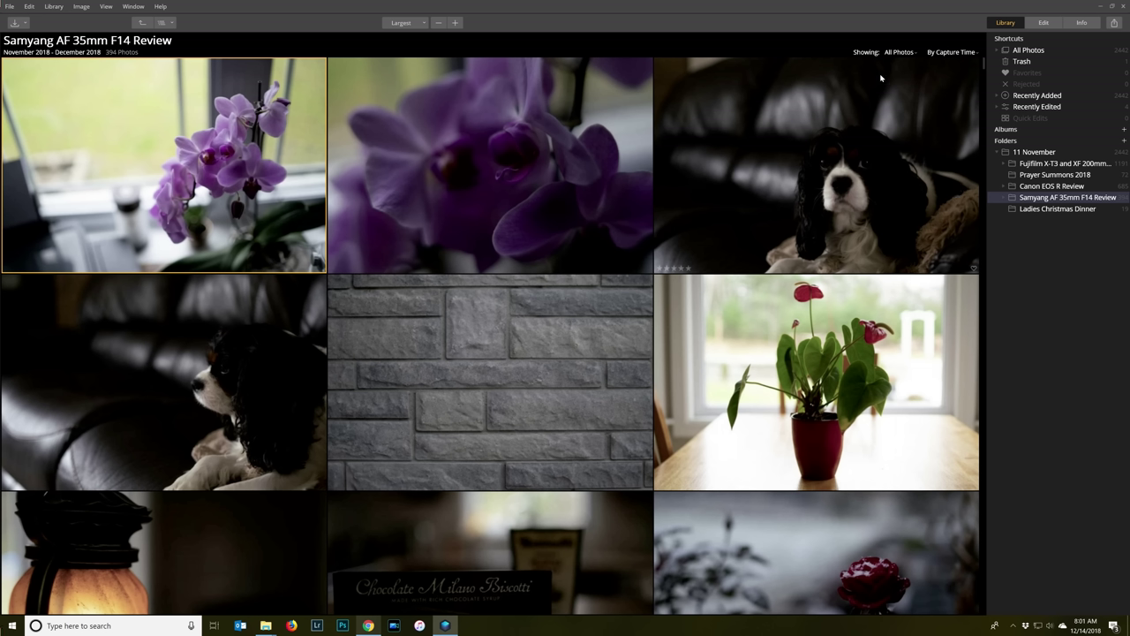
# Check the sort and filter options, then open the curving snowy road photo (19 of 25) for editing
pyautogui.click(972, 53)
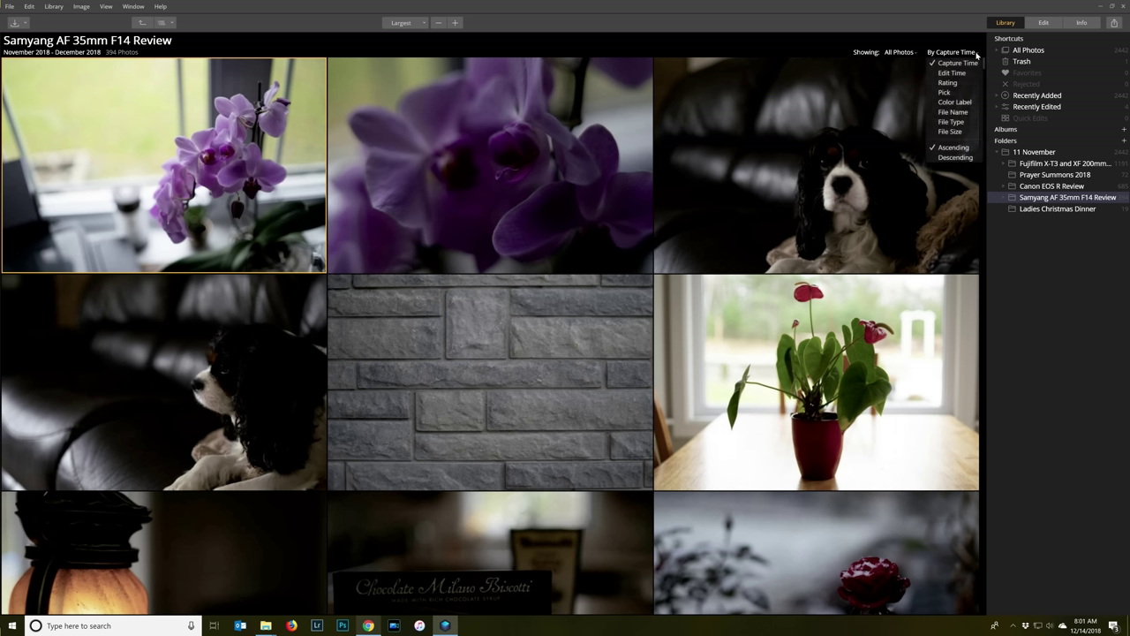
pyautogui.click(915, 53)
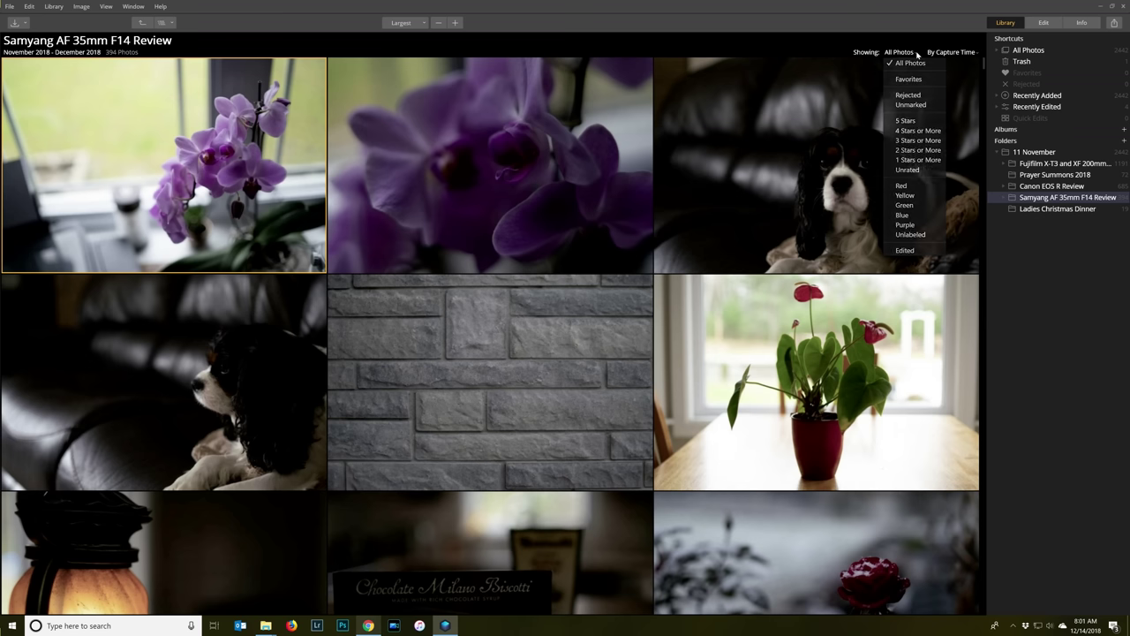
pyautogui.scroll(-10, 444, 246)
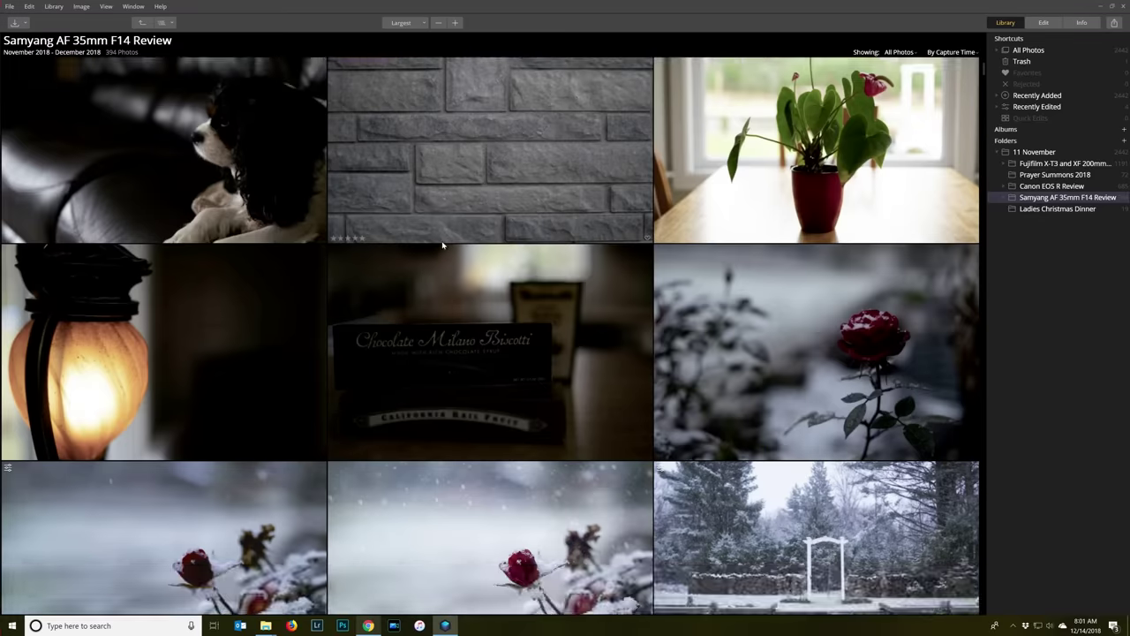
pyautogui.scroll(-5, 445, 245)
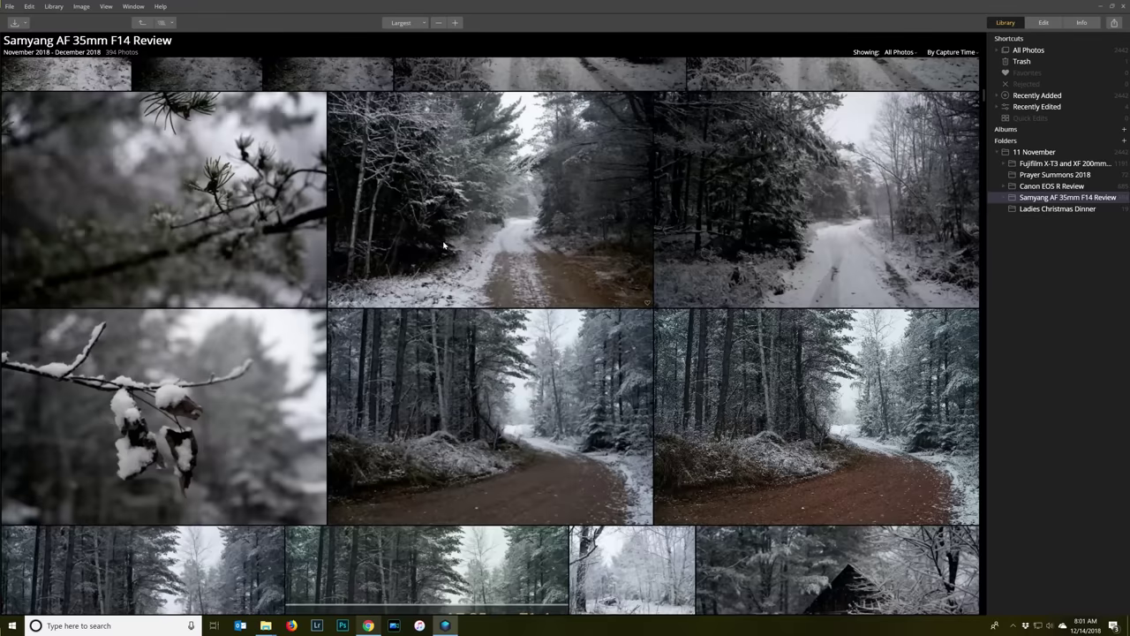
pyautogui.scroll(-2, 444, 245)
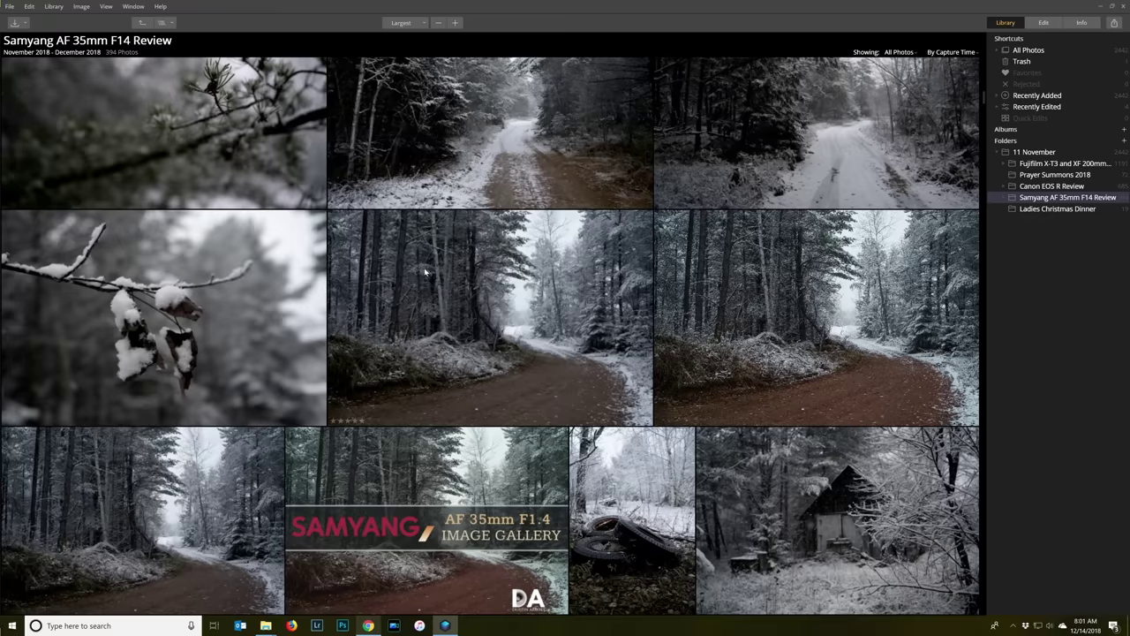
pyautogui.click(471, 302)
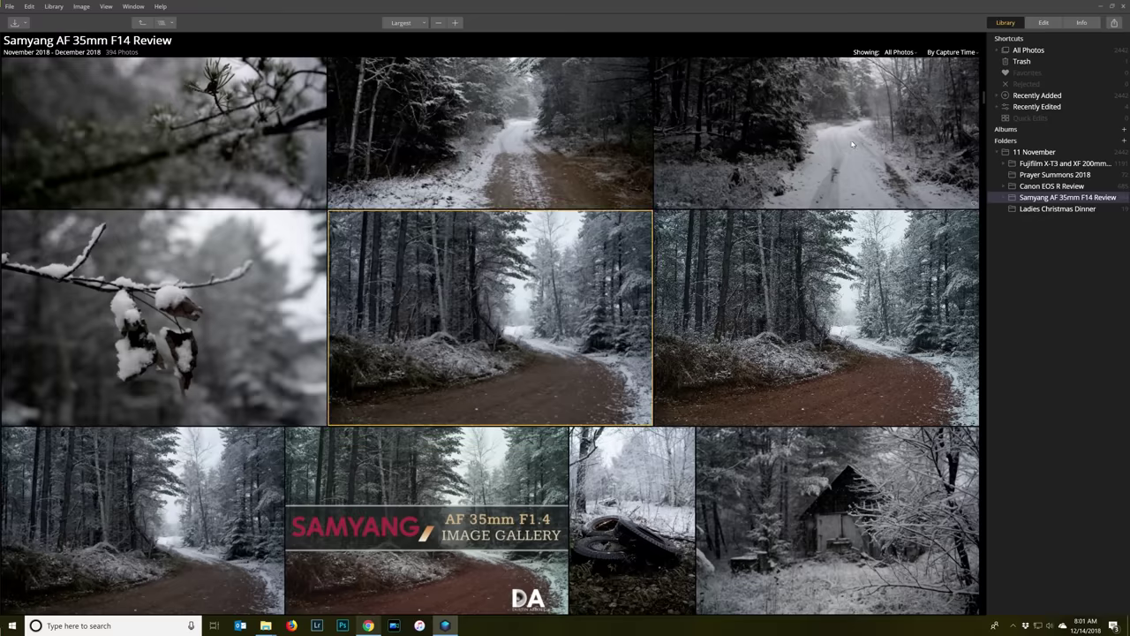
pyautogui.click(1047, 23)
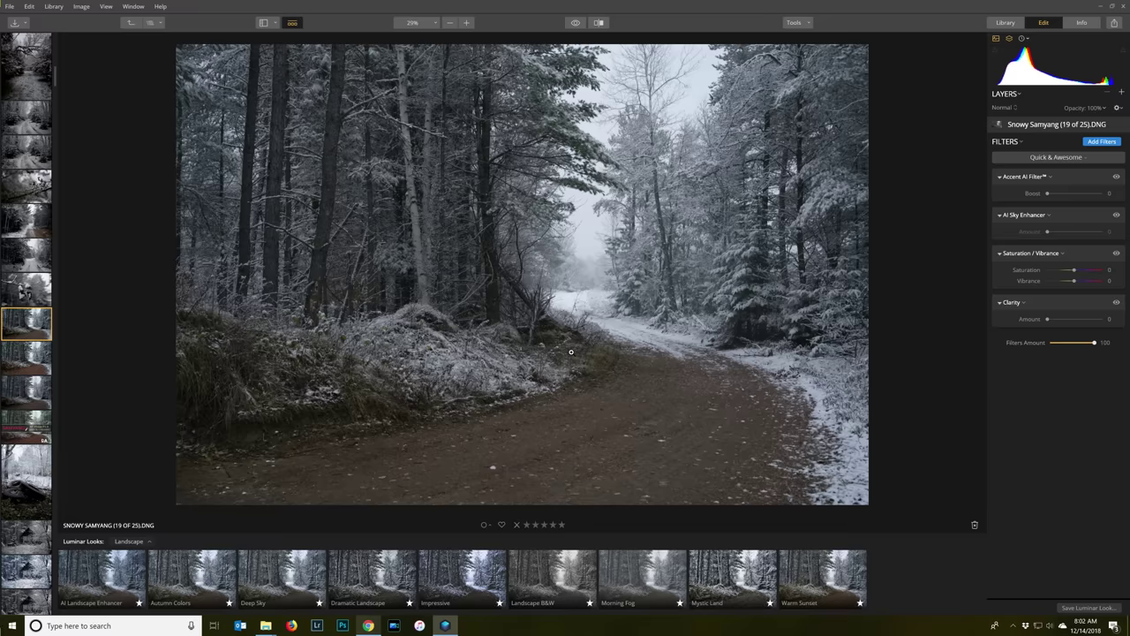
# Apply the AI Landscape Enhancer look, trying Amount 58 before settling on 81
pyautogui.click(99, 576)
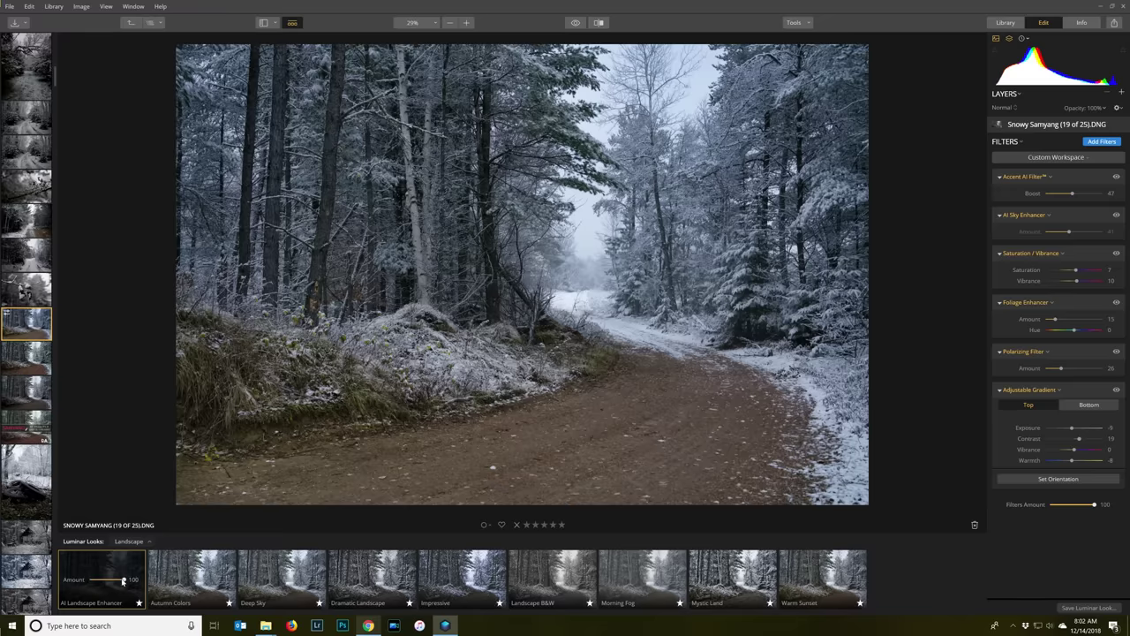
pyautogui.moveTo(123, 580); pyautogui.dragTo(121, 580)
pyautogui.moveTo(121, 579); pyautogui.dragTo(110, 580)
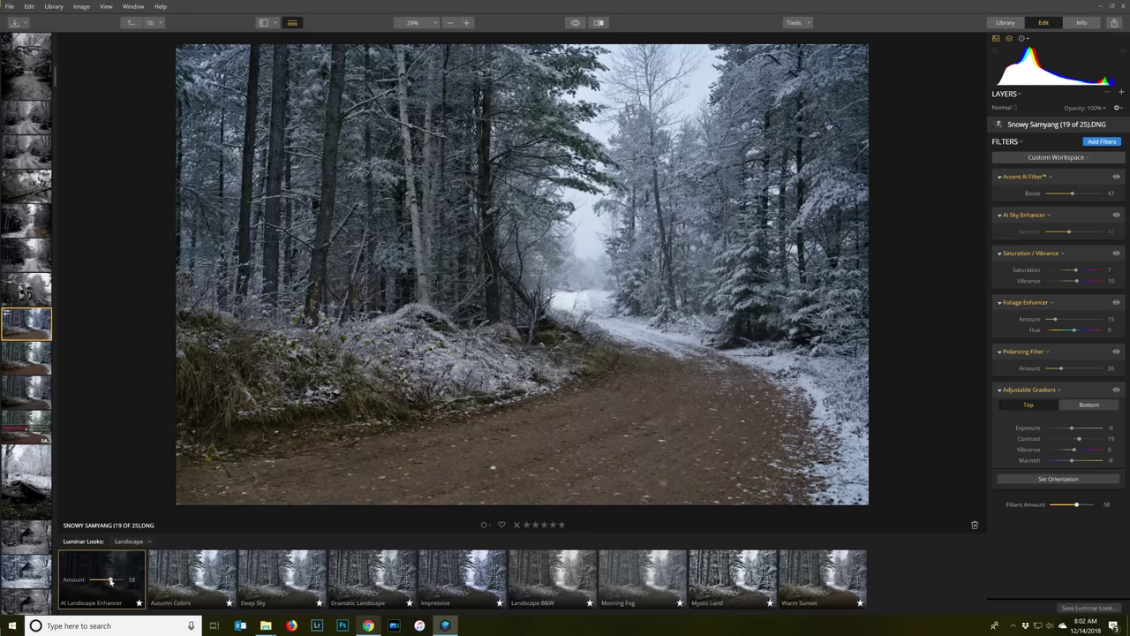
pyautogui.moveTo(110, 580); pyautogui.dragTo(117, 581)
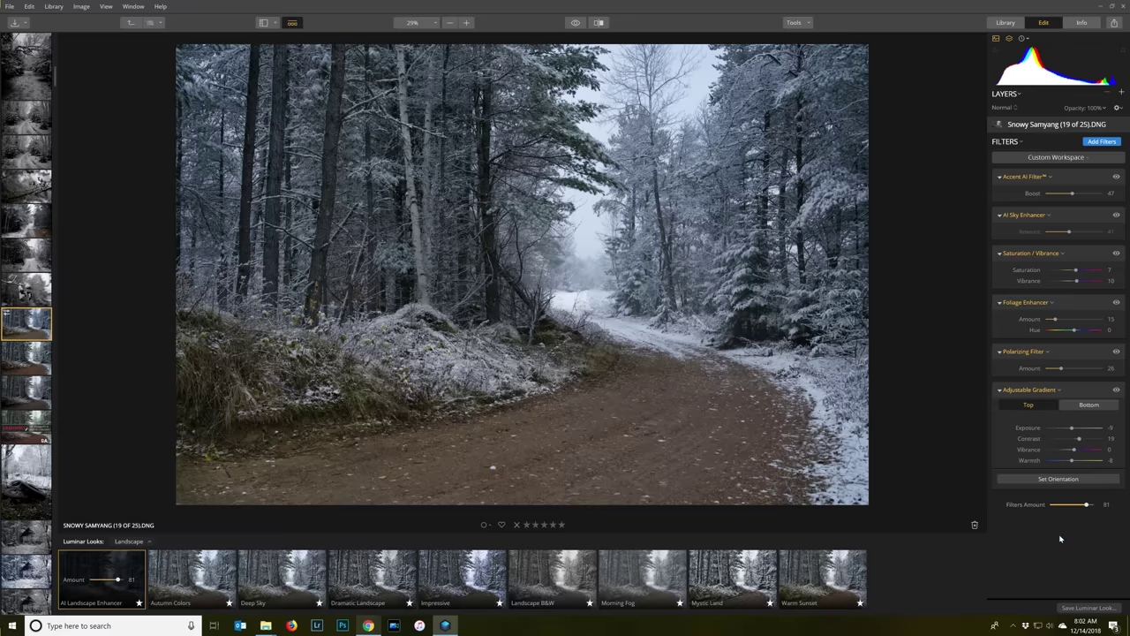
pyautogui.click(1089, 160)
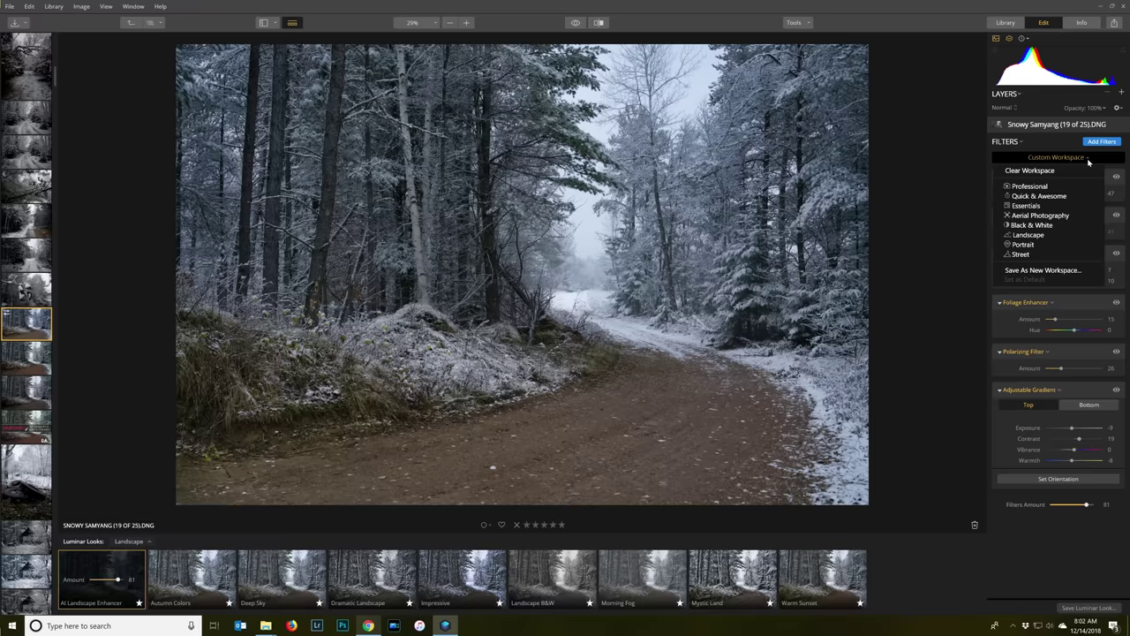
# Switch the Looks to the Essentials collection, check the workspace list, and open the Filters Catalog
pyautogui.click(146, 541)
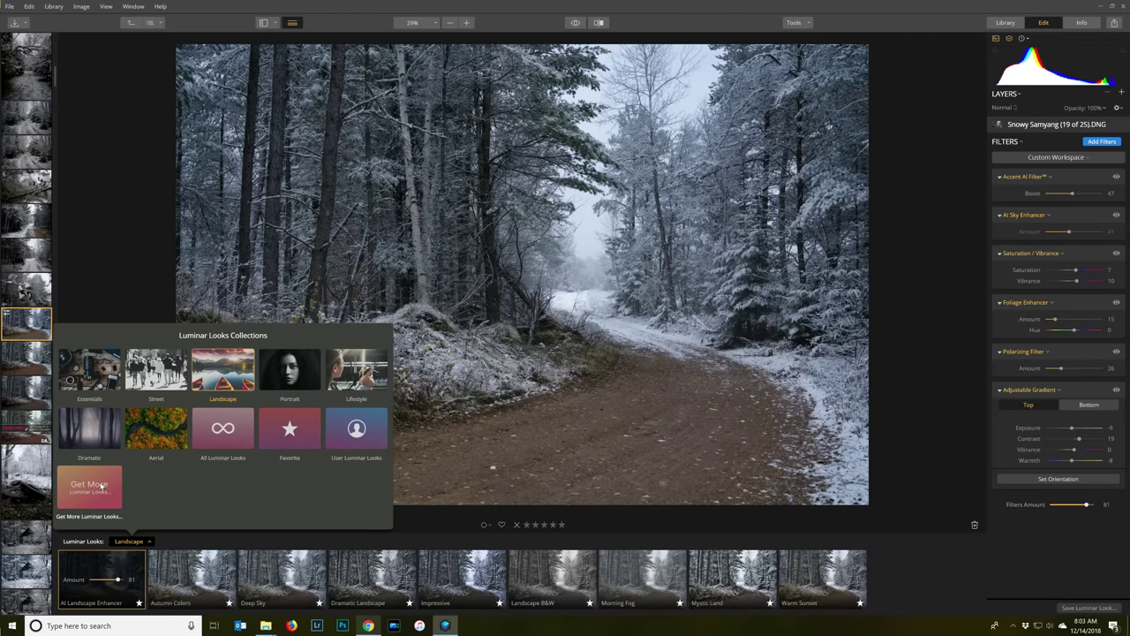
pyautogui.click(90, 371)
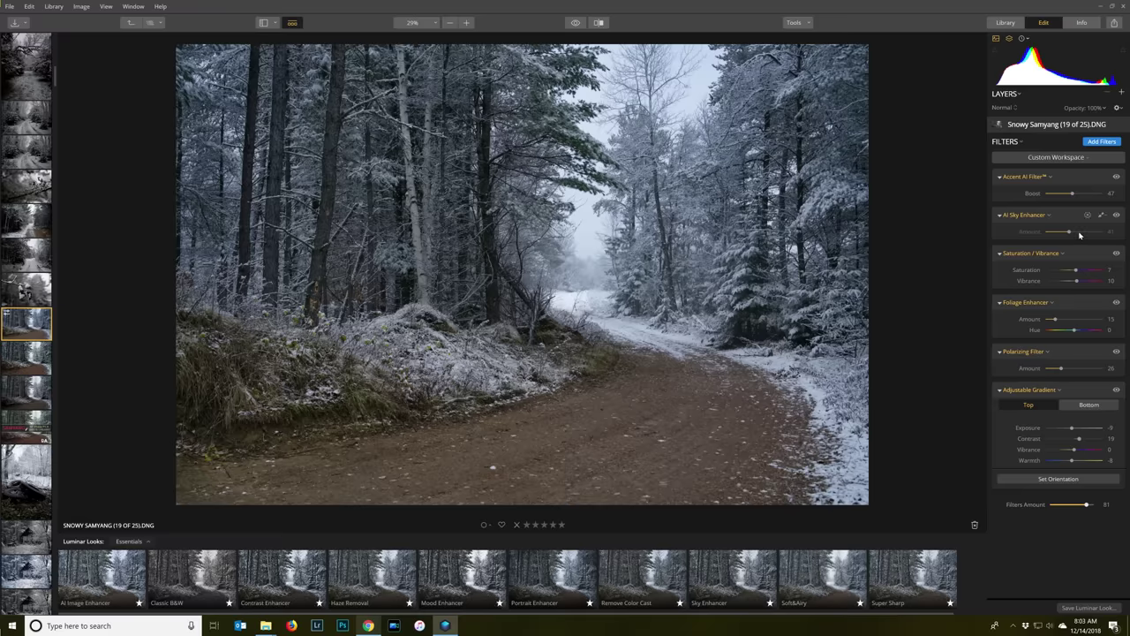
pyautogui.click(1076, 159)
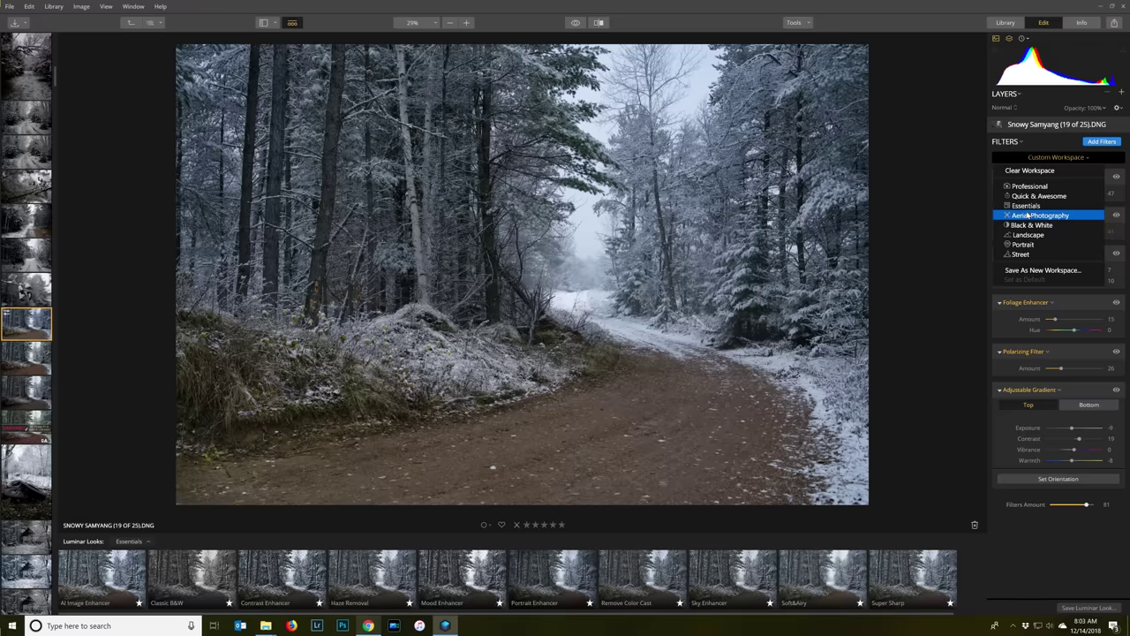
pyautogui.click(1075, 159)
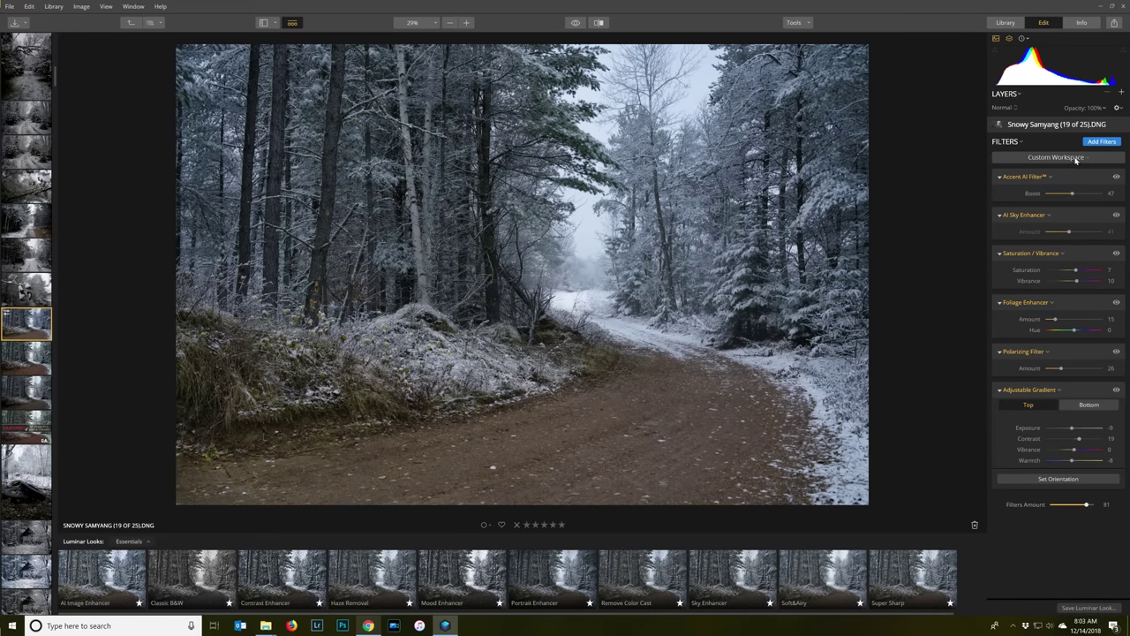
pyautogui.click(1075, 159)
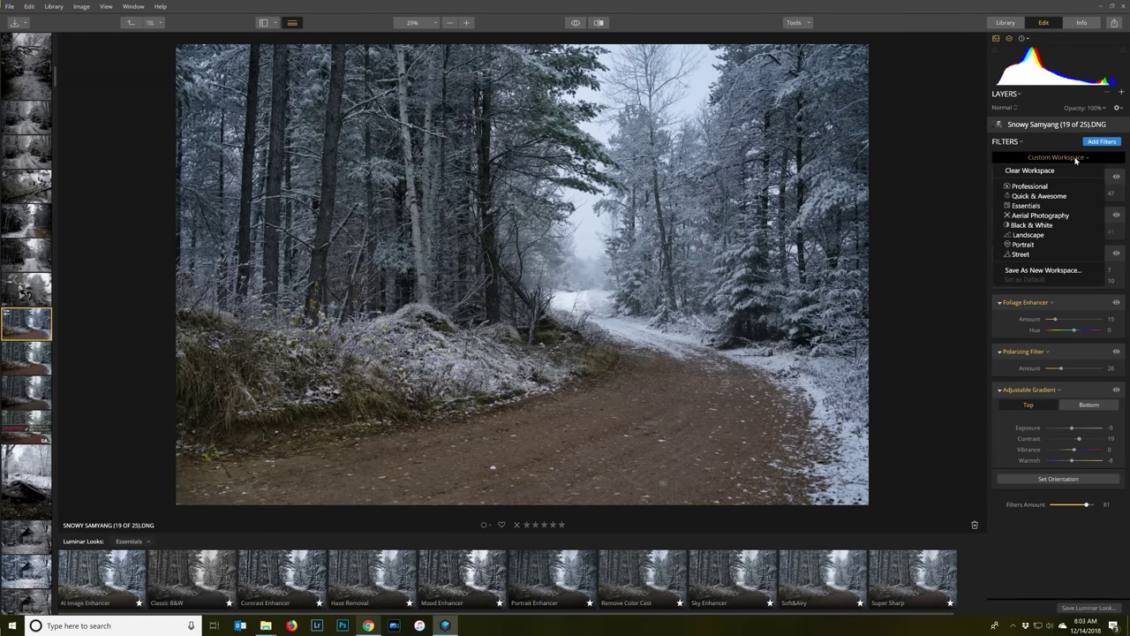
pyautogui.click(1076, 158)
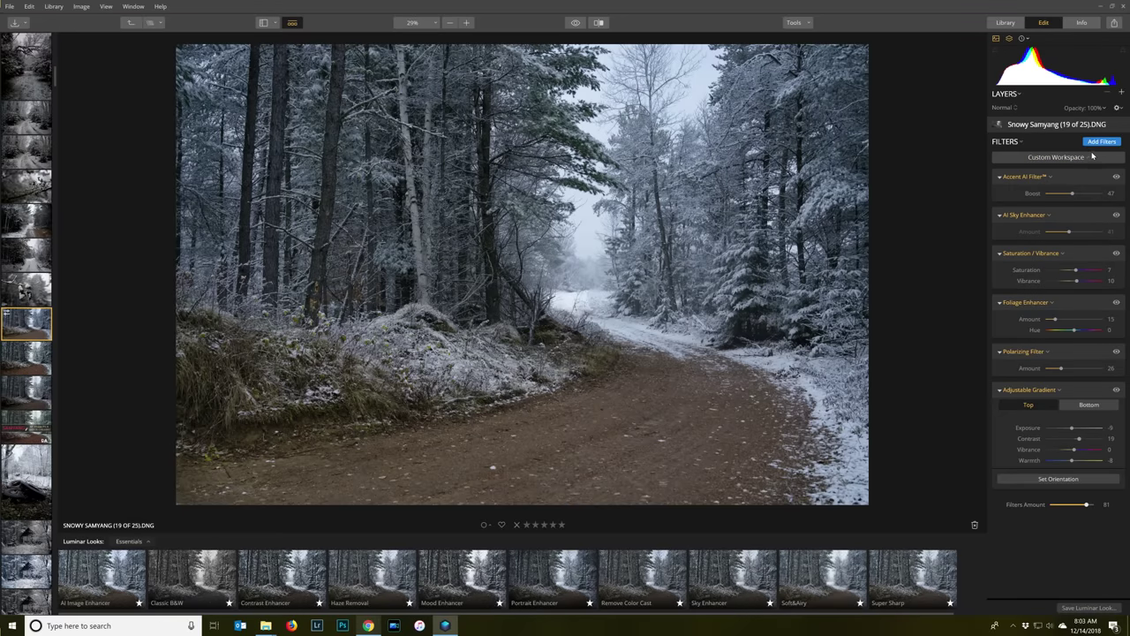
pyautogui.click(1097, 145)
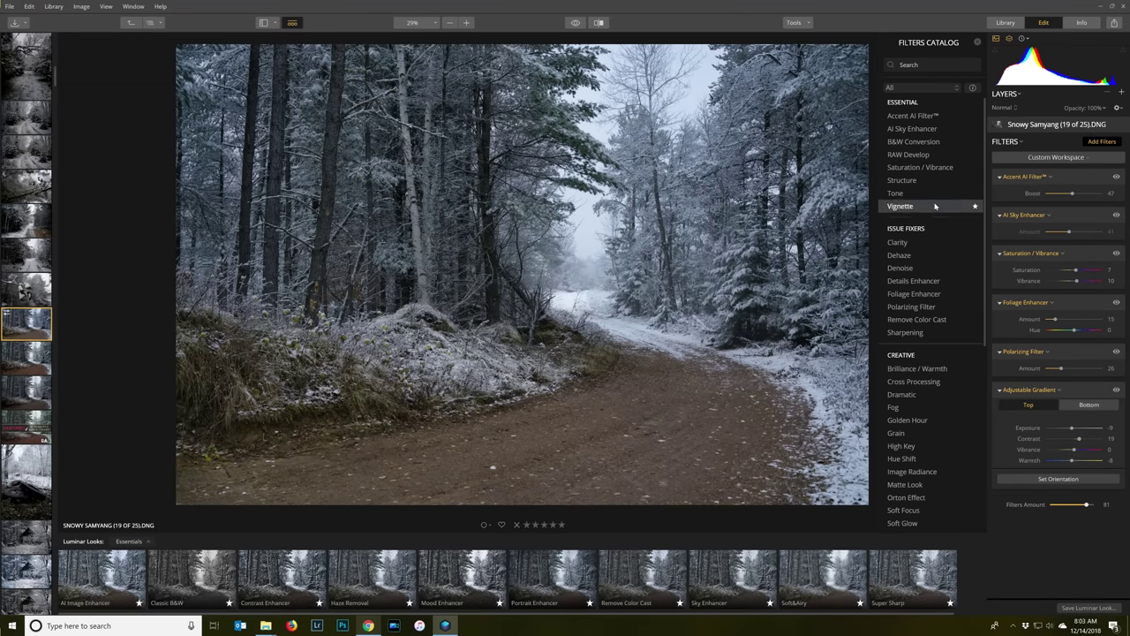
# Scroll through the Filters Catalog's Essential, Issue Fixers and Creative filters
pyautogui.scroll(-6, 938, 329)
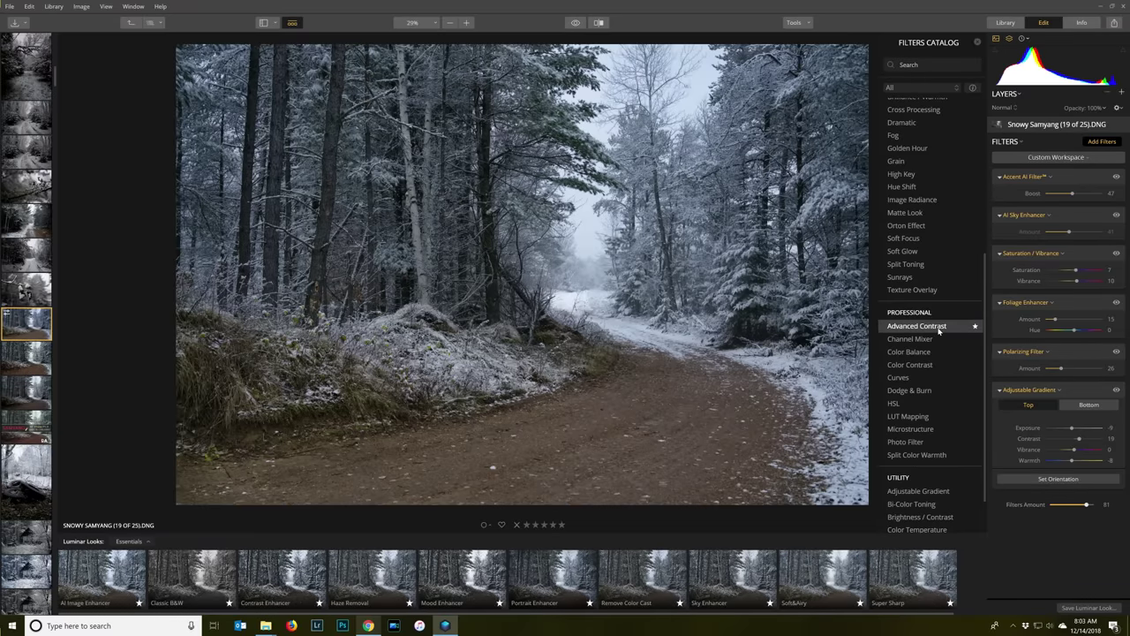
pyautogui.scroll(6, 939, 329)
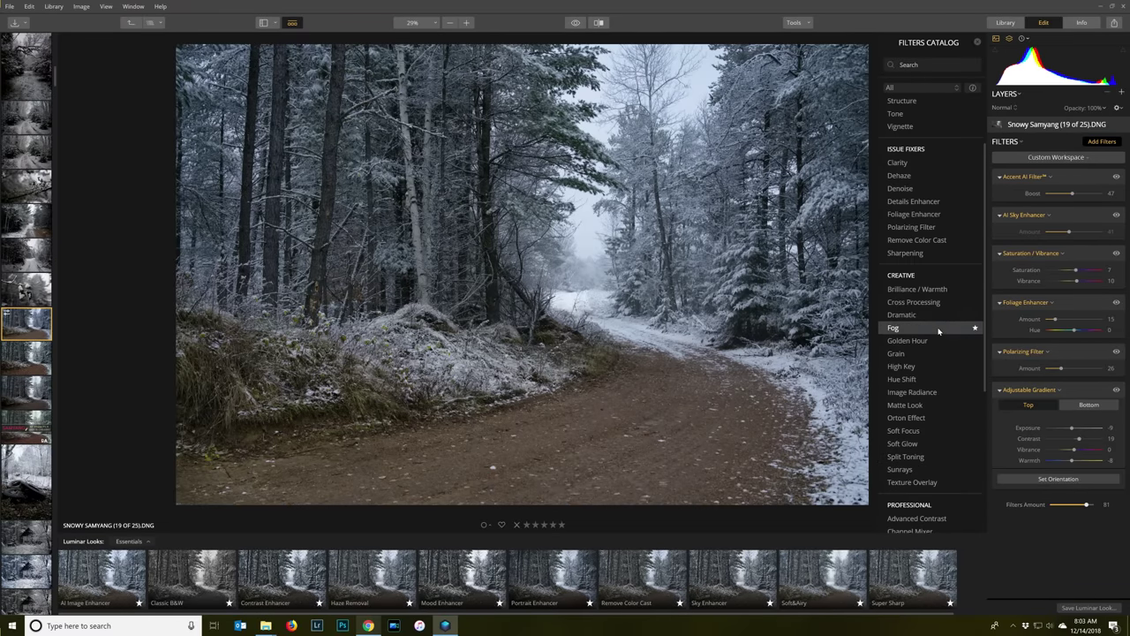
pyautogui.scroll(-3, 939, 332)
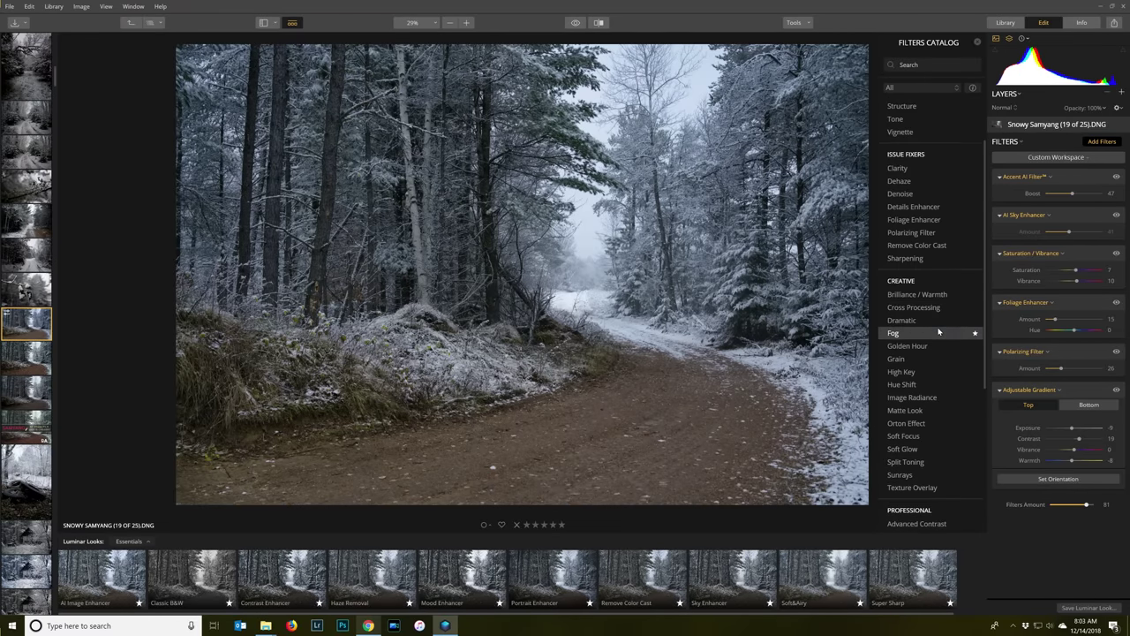
pyautogui.scroll(3, 936, 474)
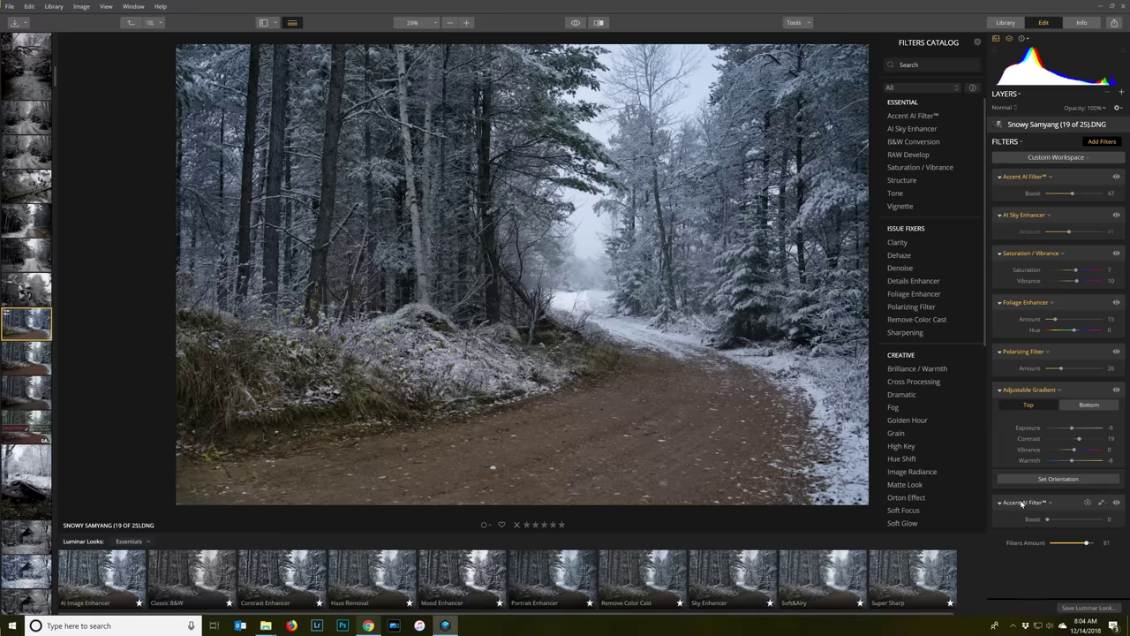
# Set the new Accent AI Filter's Boost to 27 after maxing it, and add AI Sky Enhancer
pyautogui.moveTo(1050, 519); pyautogui.dragTo(1062, 520)
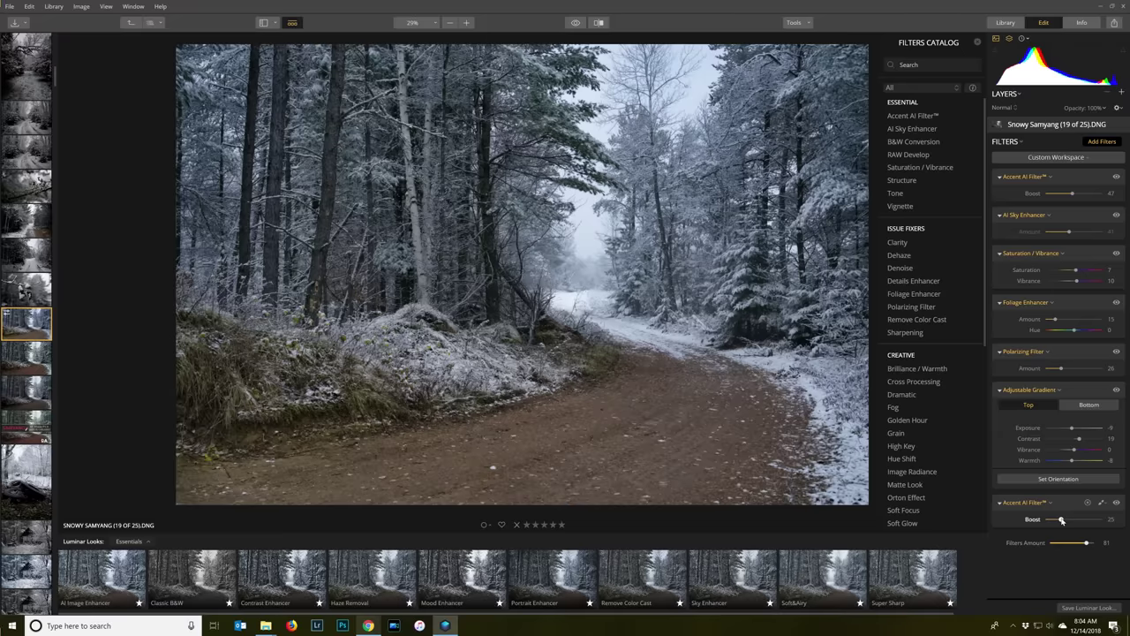
pyautogui.moveTo(1062, 520); pyautogui.dragTo(1117, 523)
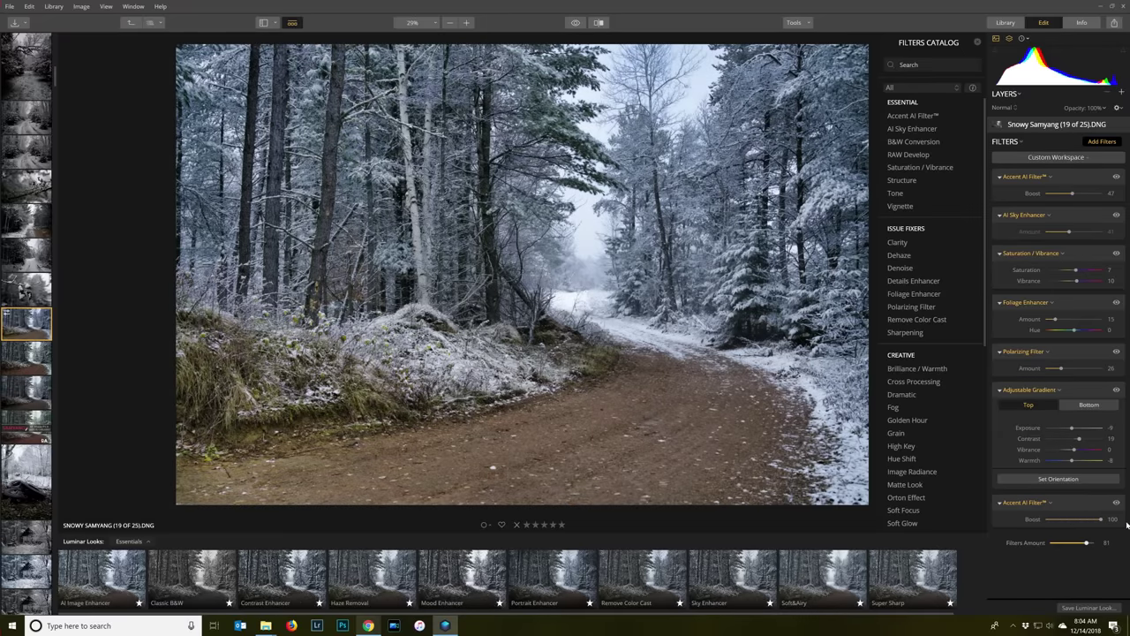
pyautogui.moveTo(1104, 522); pyautogui.dragTo(1063, 522)
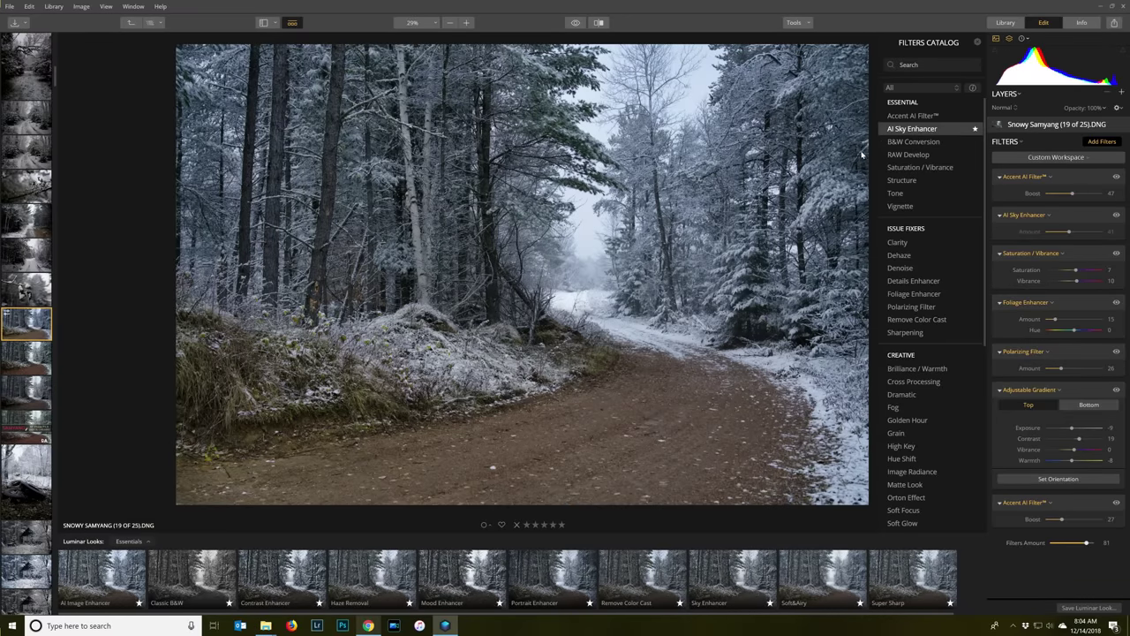
pyautogui.click(912, 129)
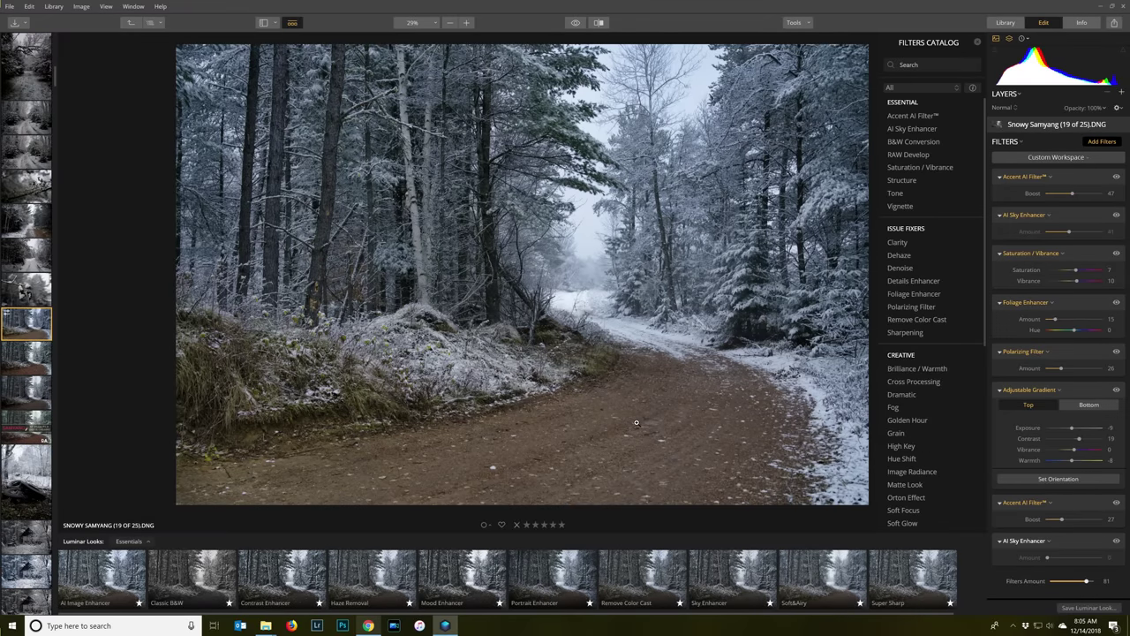
# Open the File menu
pyautogui.click(9, 8)
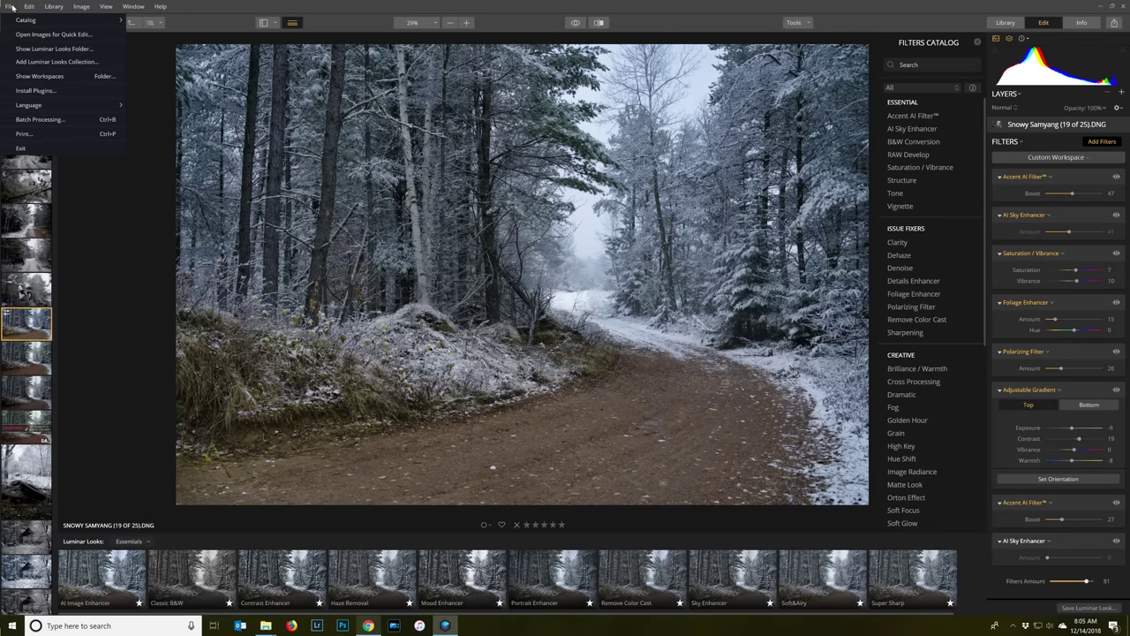
pyautogui.click(36, 90)
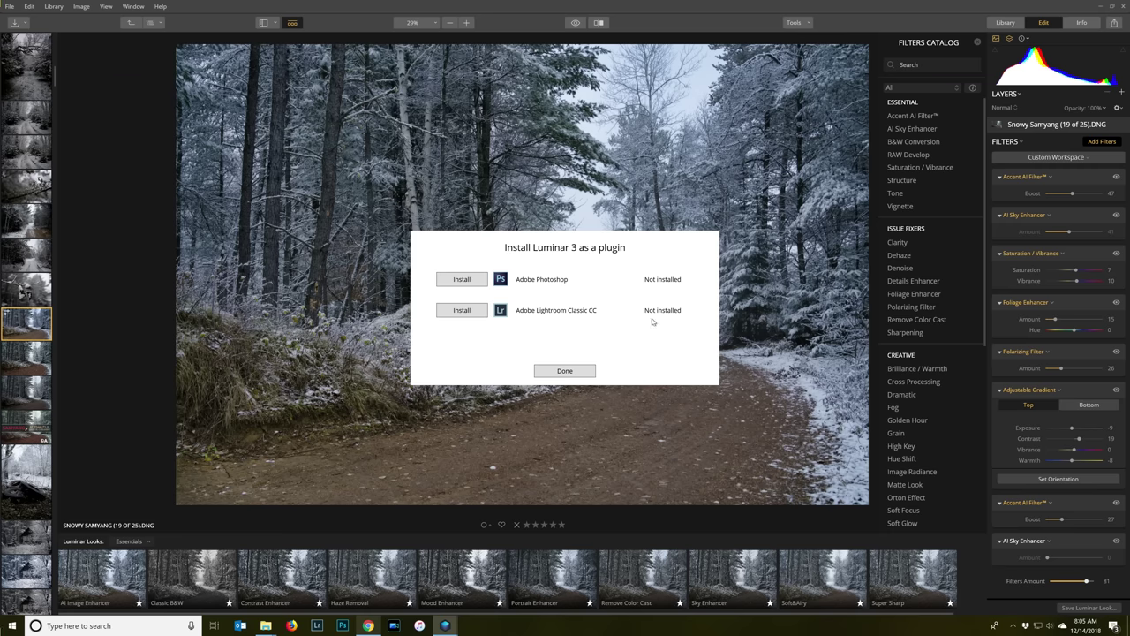
pyautogui.click(576, 370)
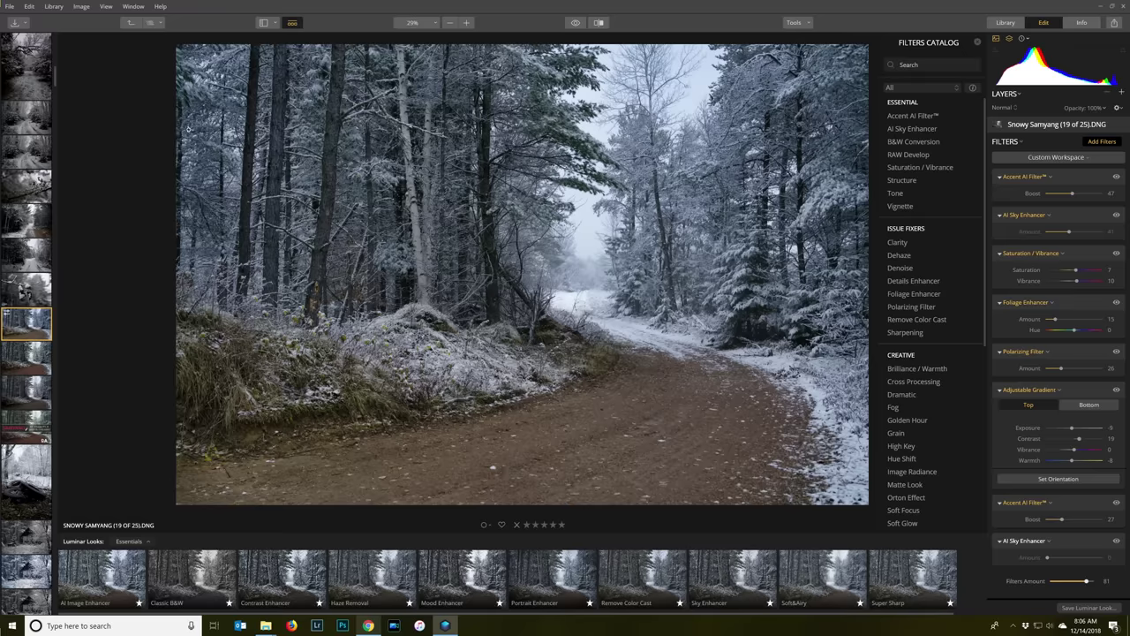
pyautogui.click(11, 6)
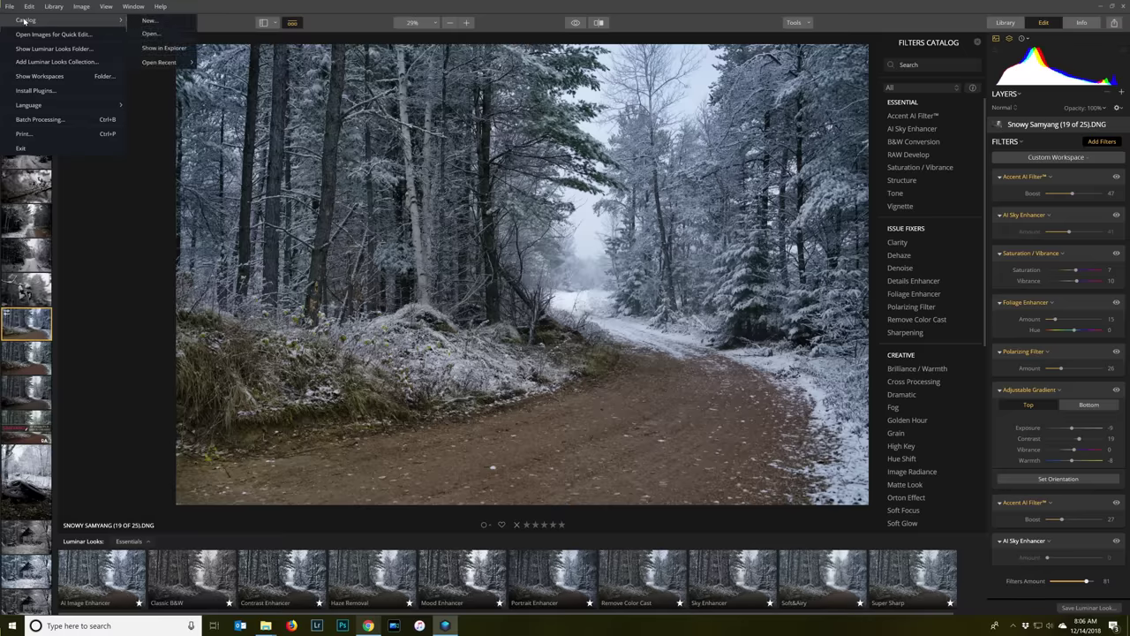
pyautogui.moveTo(31, 6)
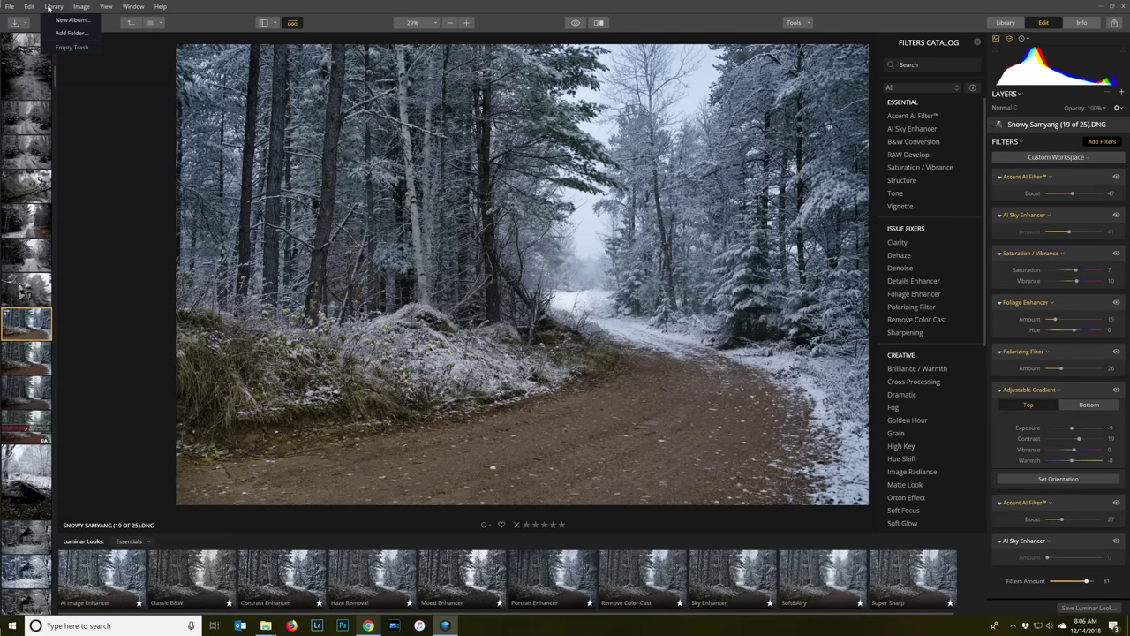
pyautogui.moveTo(87, 9)
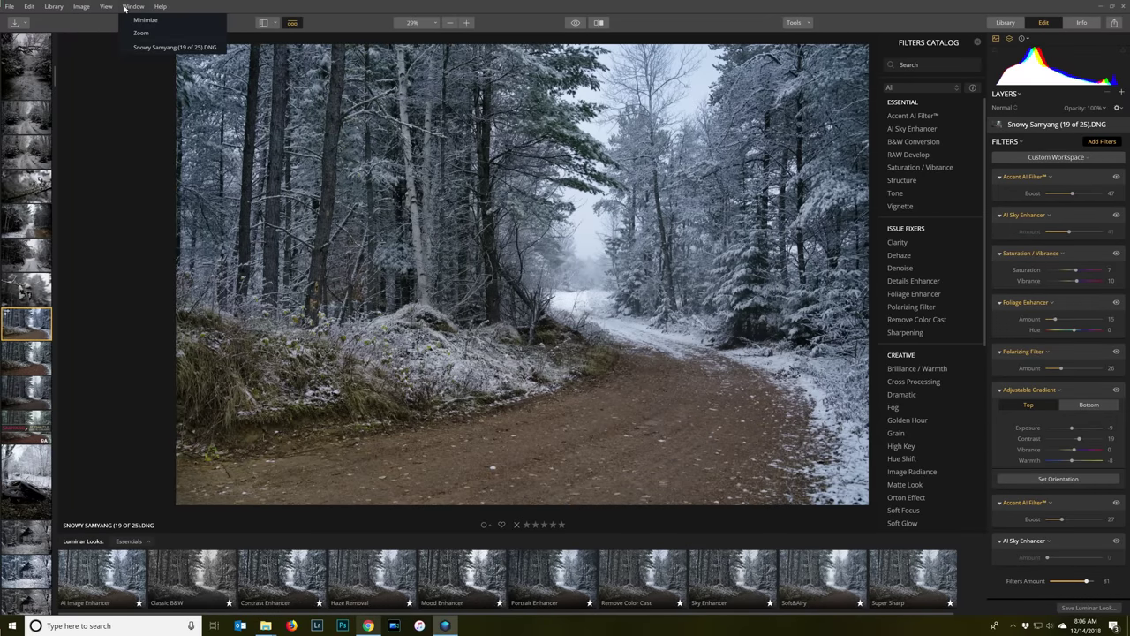
pyautogui.moveTo(161, 9)
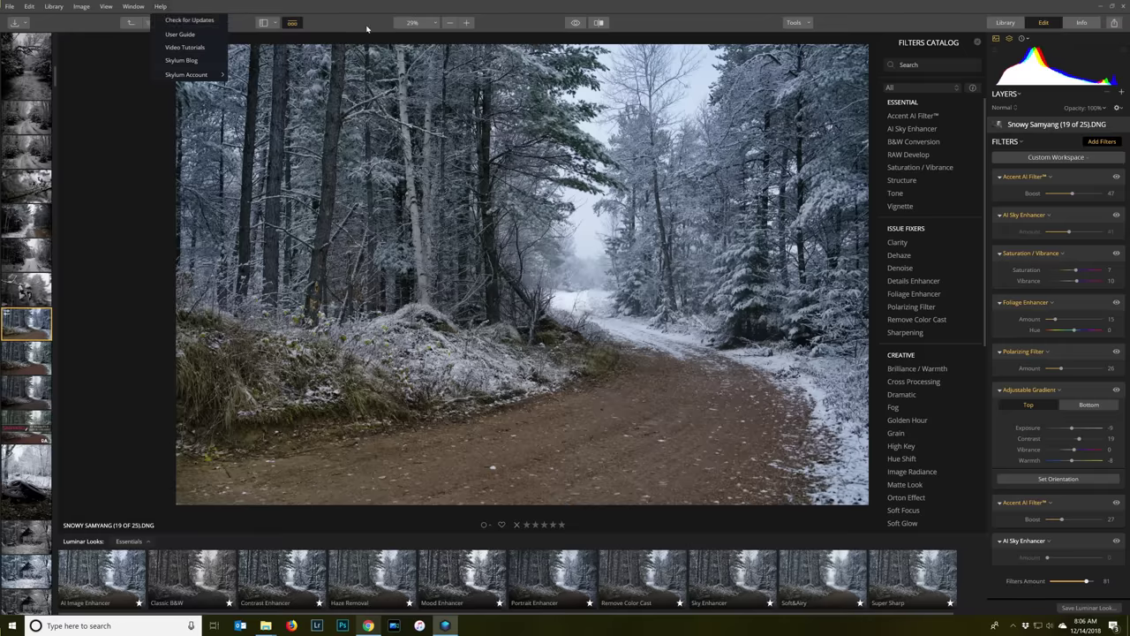
pyautogui.click(307, 35)
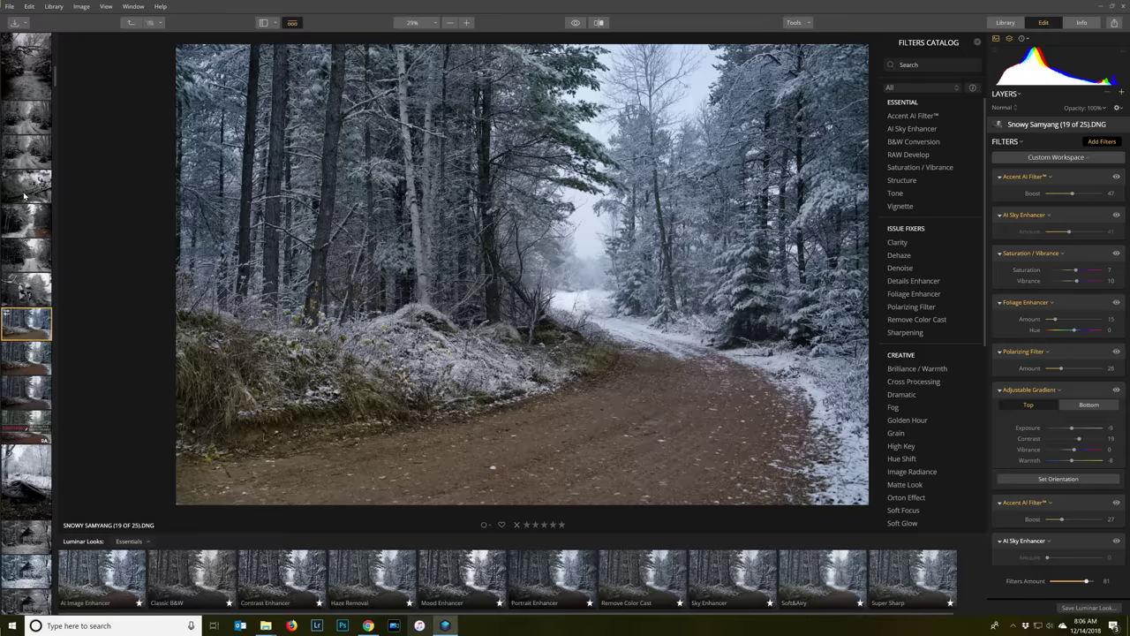
# Scroll the filmstrip, toggle between the Library and Edit panels, then show the Samyang folder grid
pyautogui.scroll(-15, 15, 475)
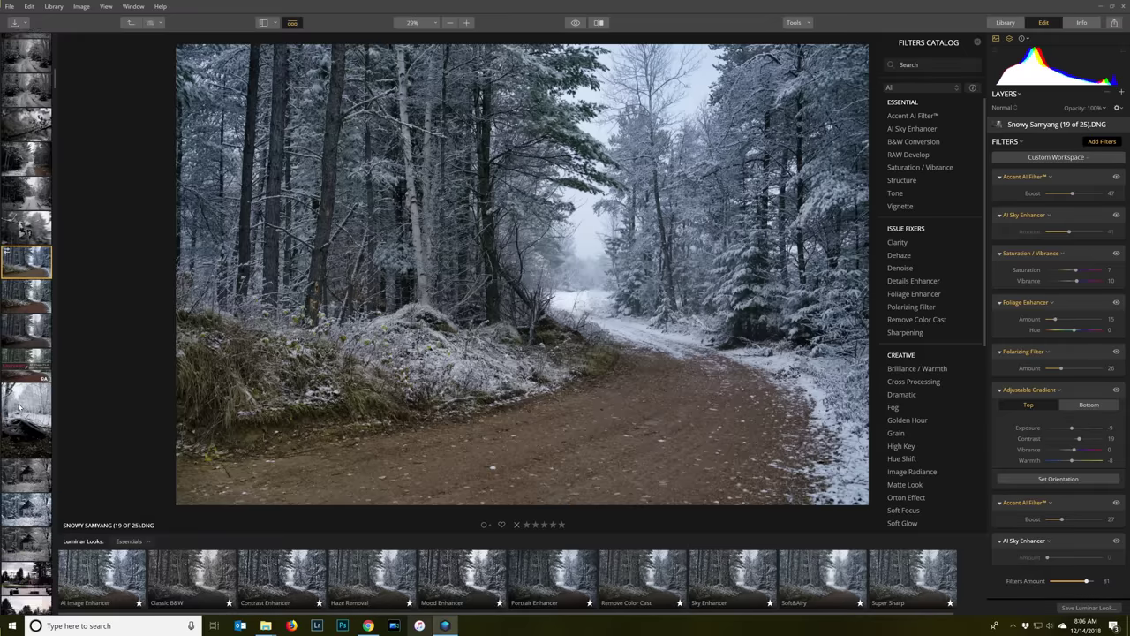
pyautogui.scroll(-15, 19, 407)
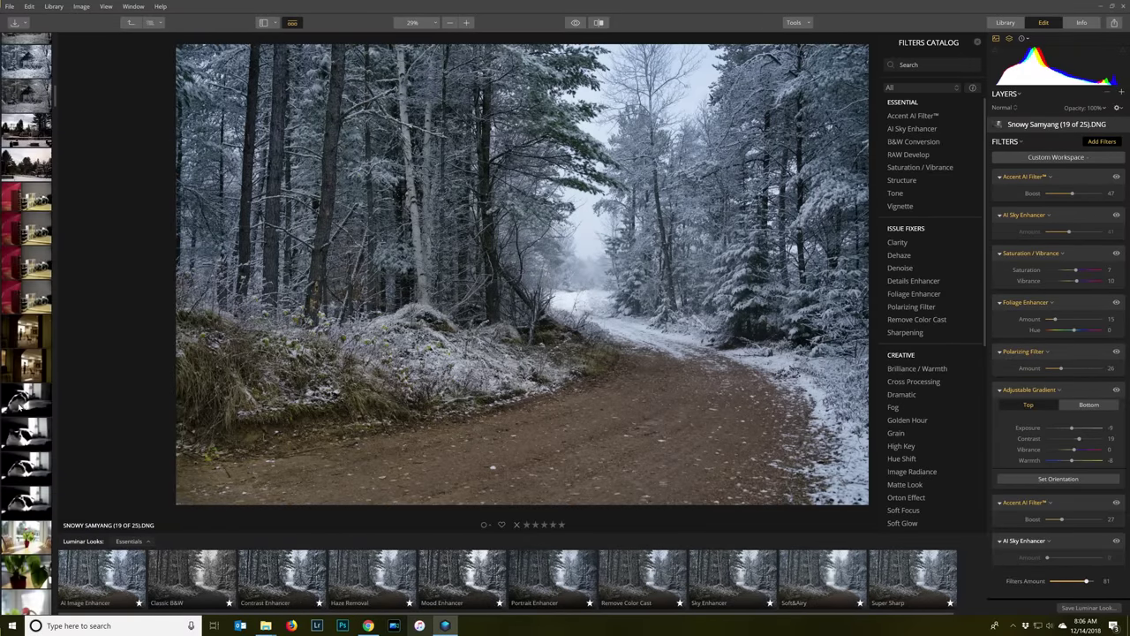
pyautogui.scroll(-15, 19, 407)
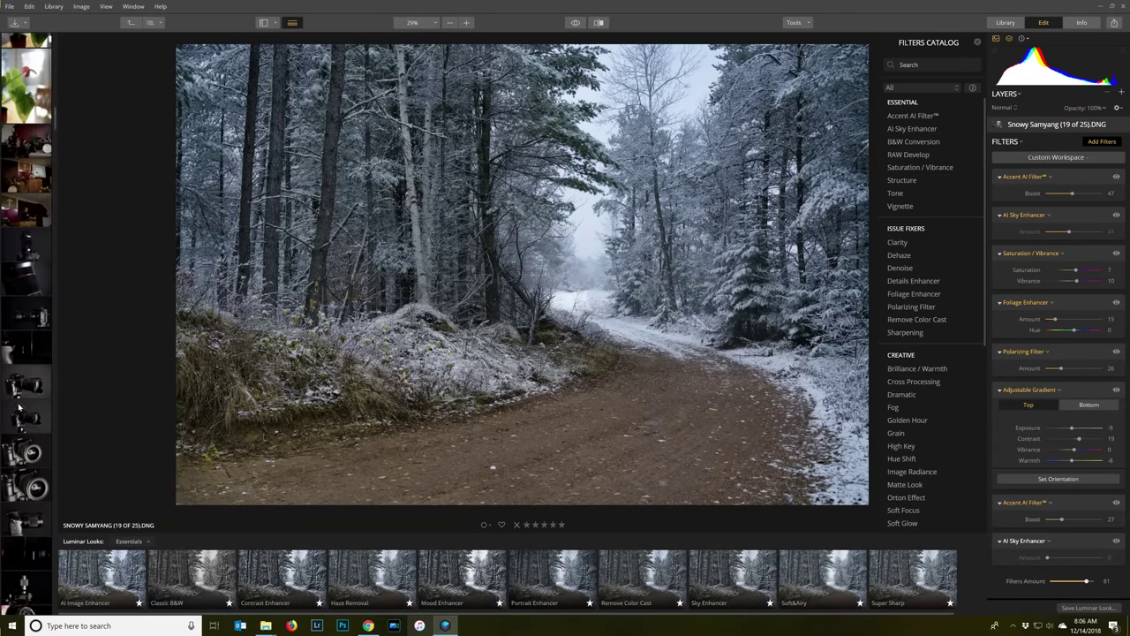
pyautogui.scroll(-15, 19, 407)
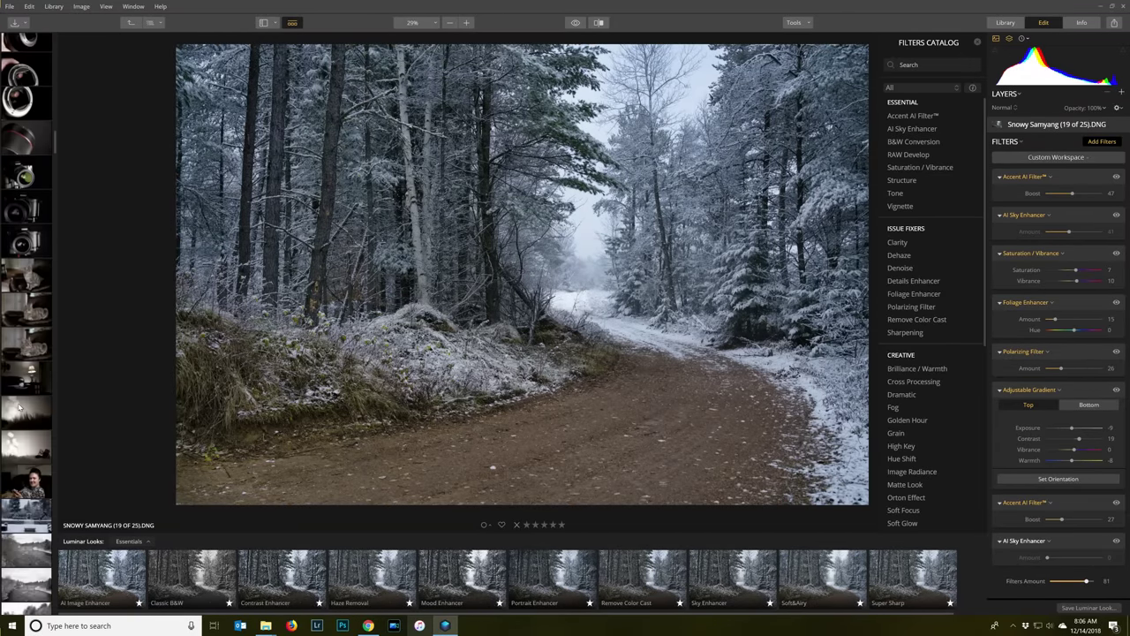
pyautogui.scroll(-15, 18, 407)
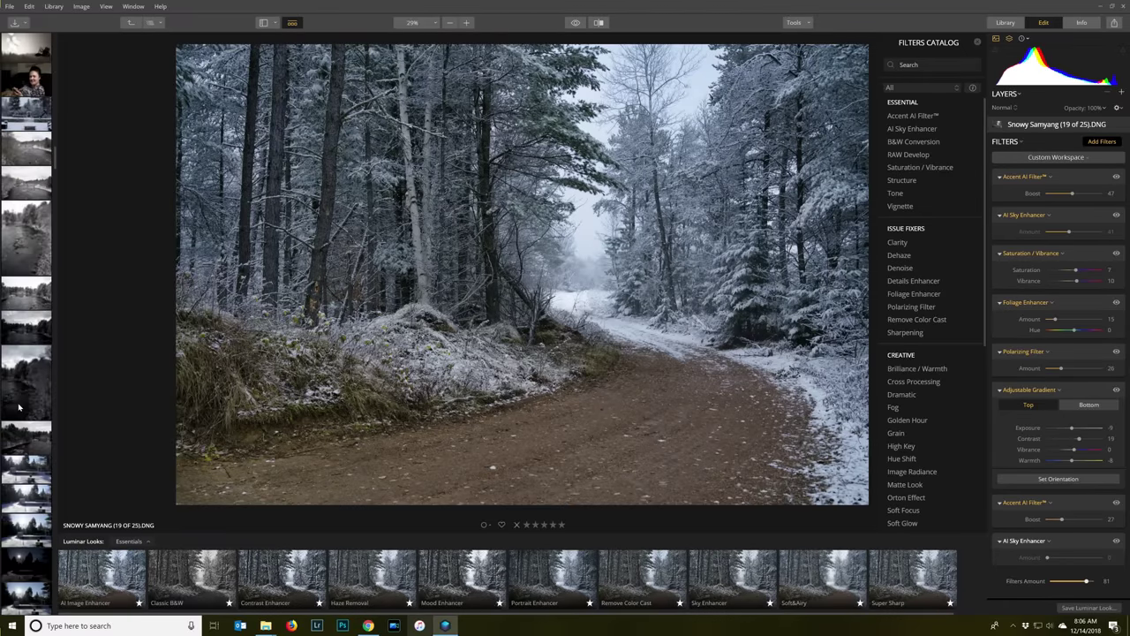
pyautogui.scroll(-2, 18, 425)
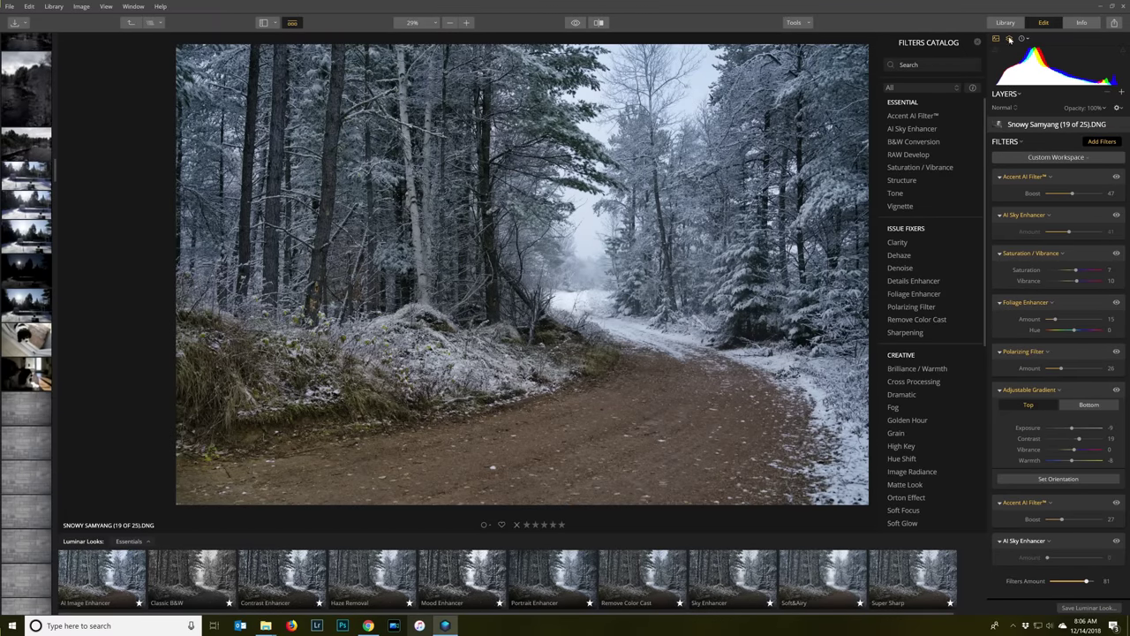
pyautogui.click(1007, 23)
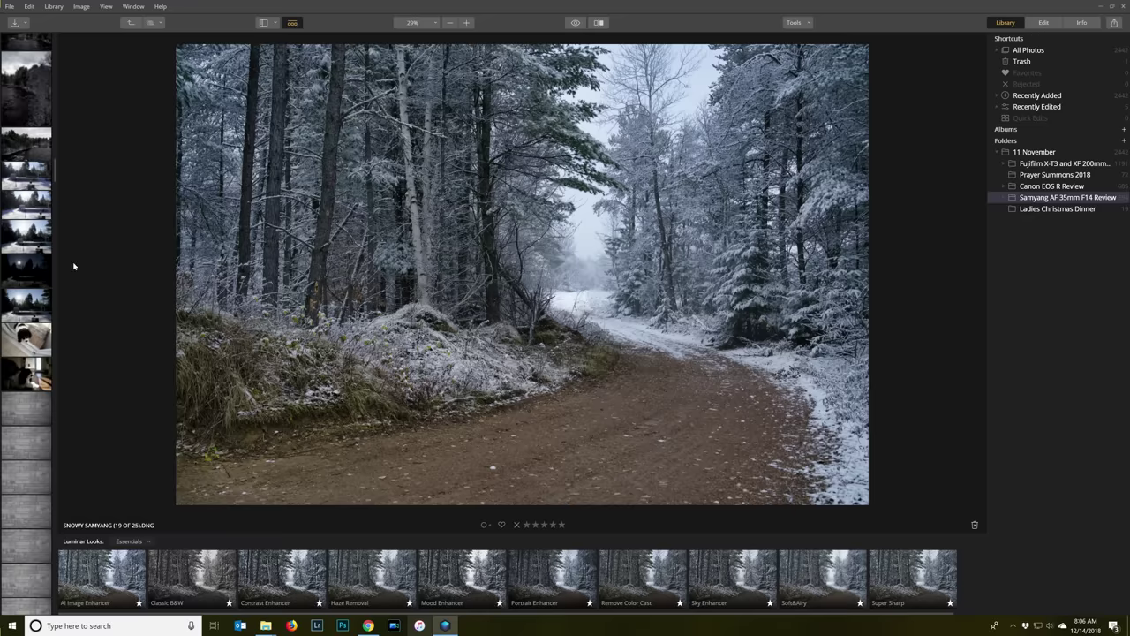
pyautogui.click(1044, 23)
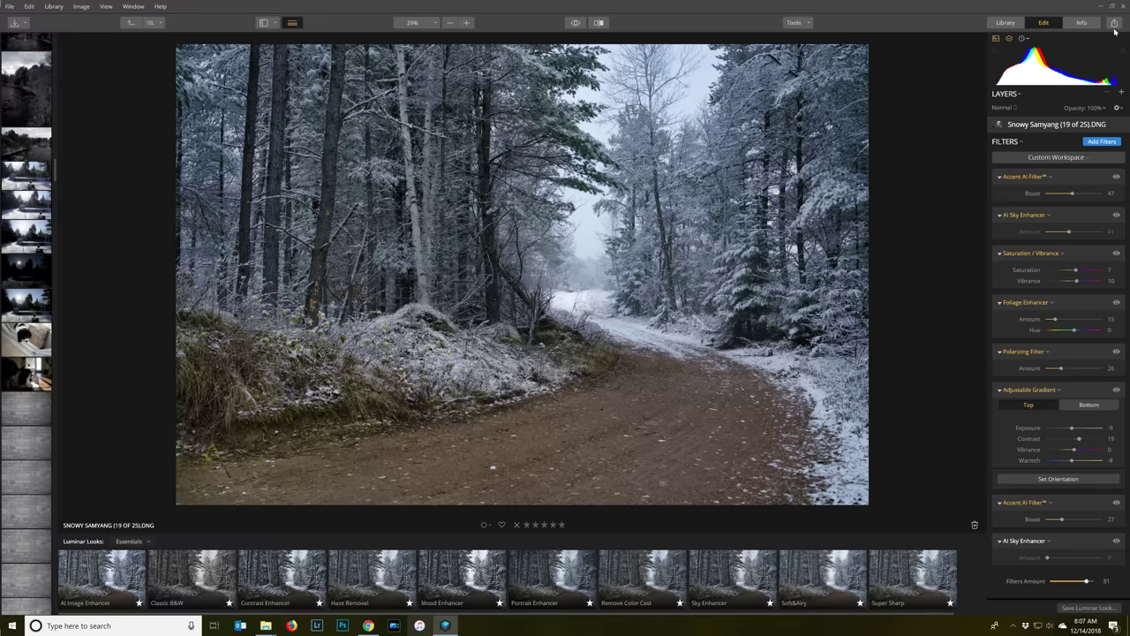
pyautogui.click(131, 23)
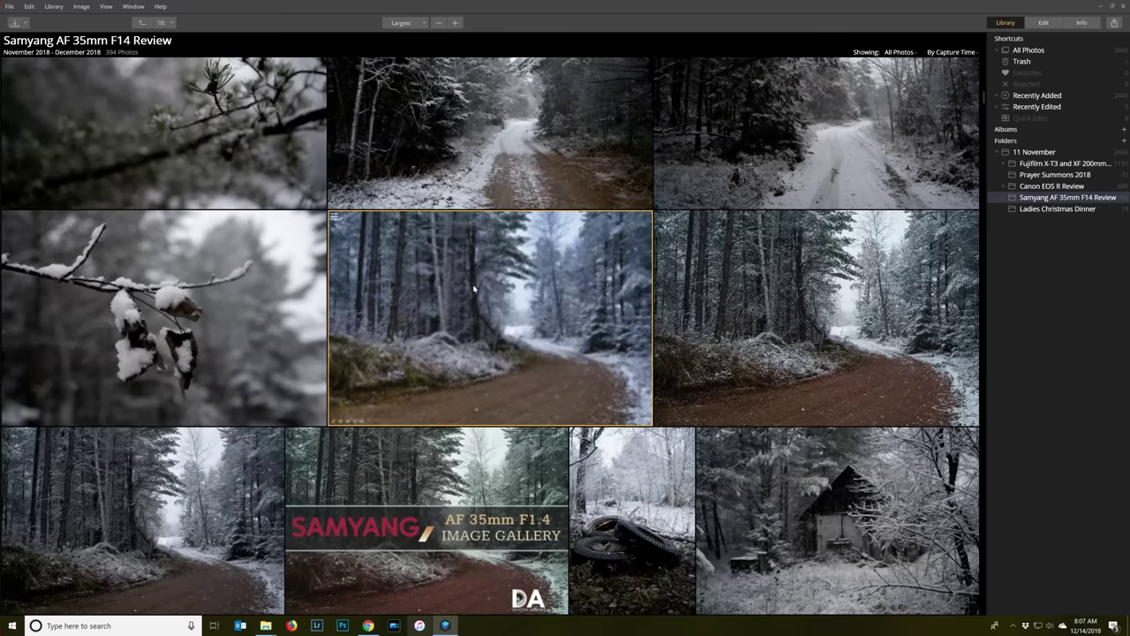
pyautogui.scroll(5, 475, 288)
pyautogui.scroll(2, 474, 289)
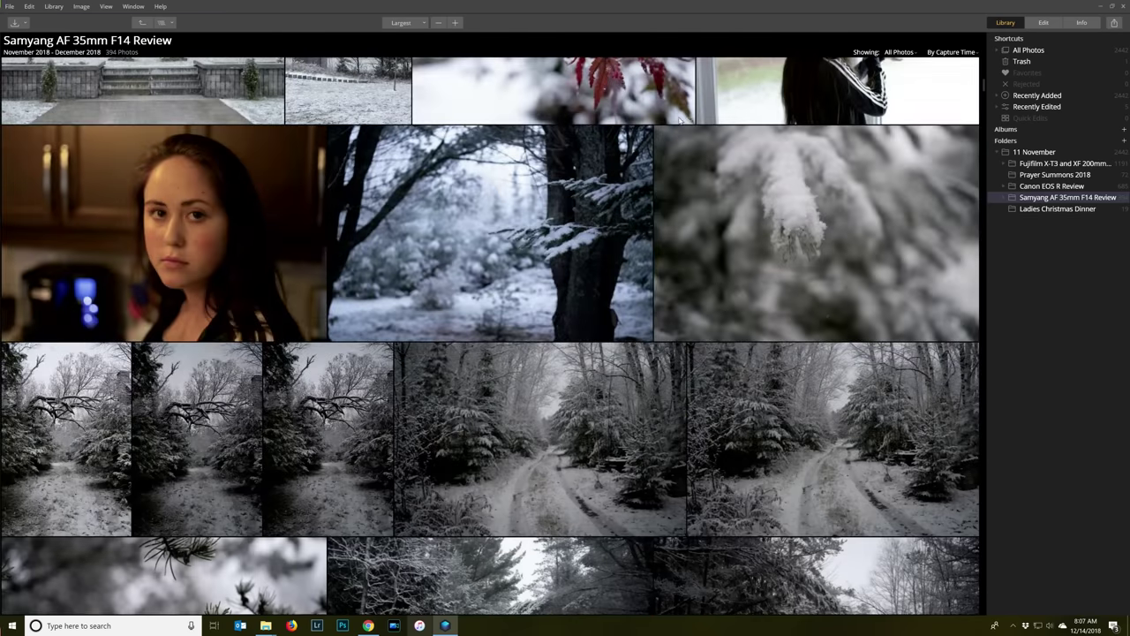
pyautogui.scroll(8, 254, 203)
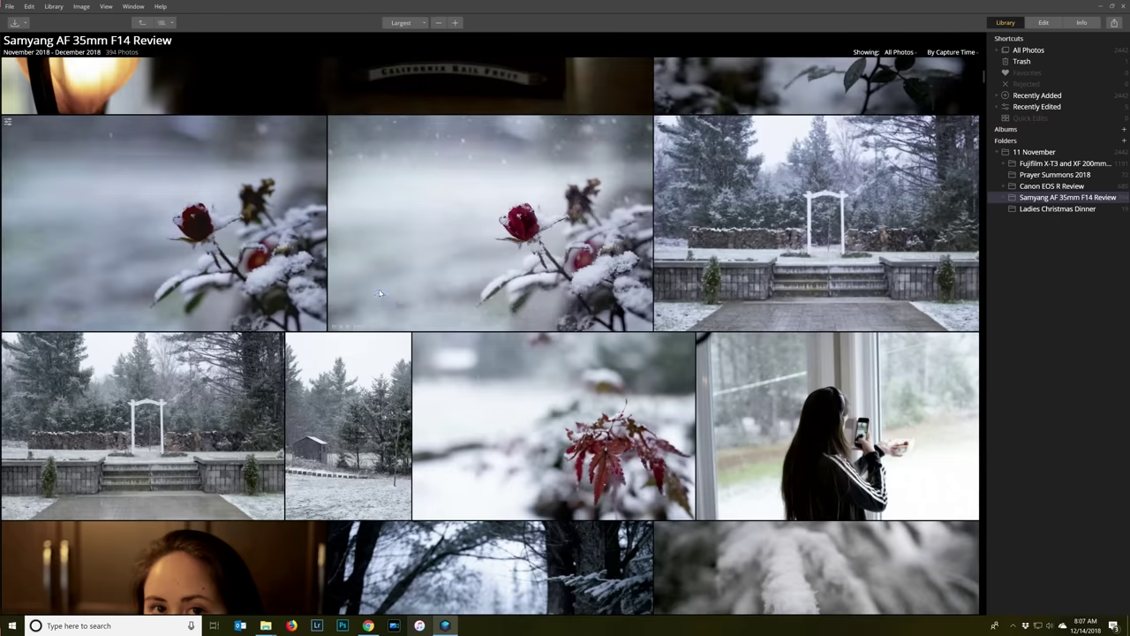
pyautogui.scroll(-15, 533, 303)
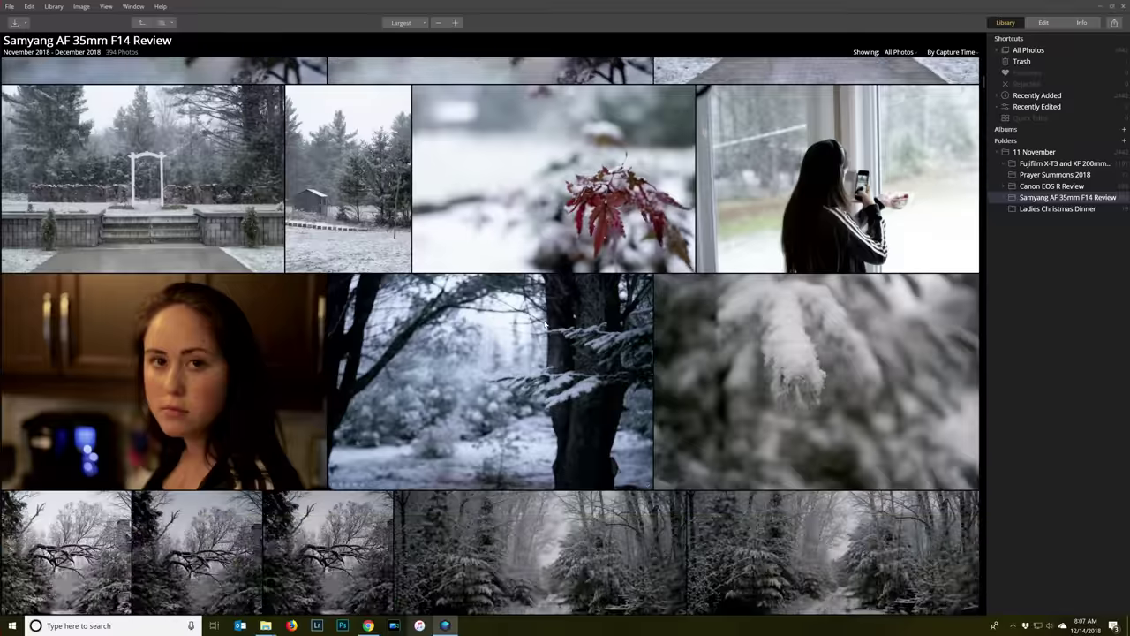
pyautogui.scroll(-6, 548, 324)
pyautogui.scroll(15, 566, 308)
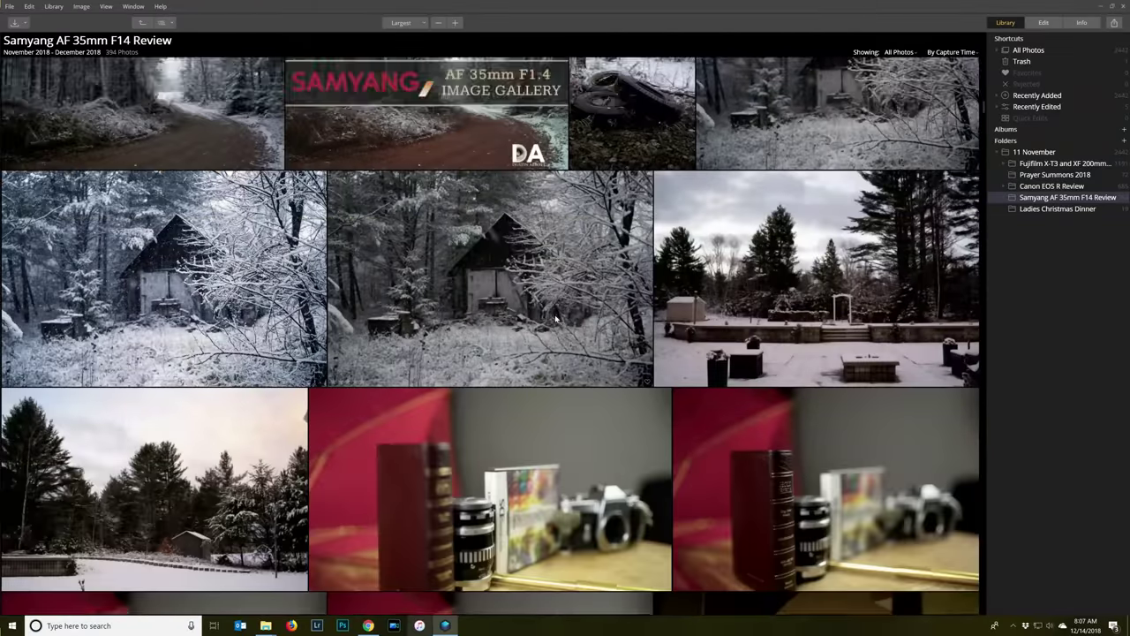
pyautogui.scroll(3, 568, 311)
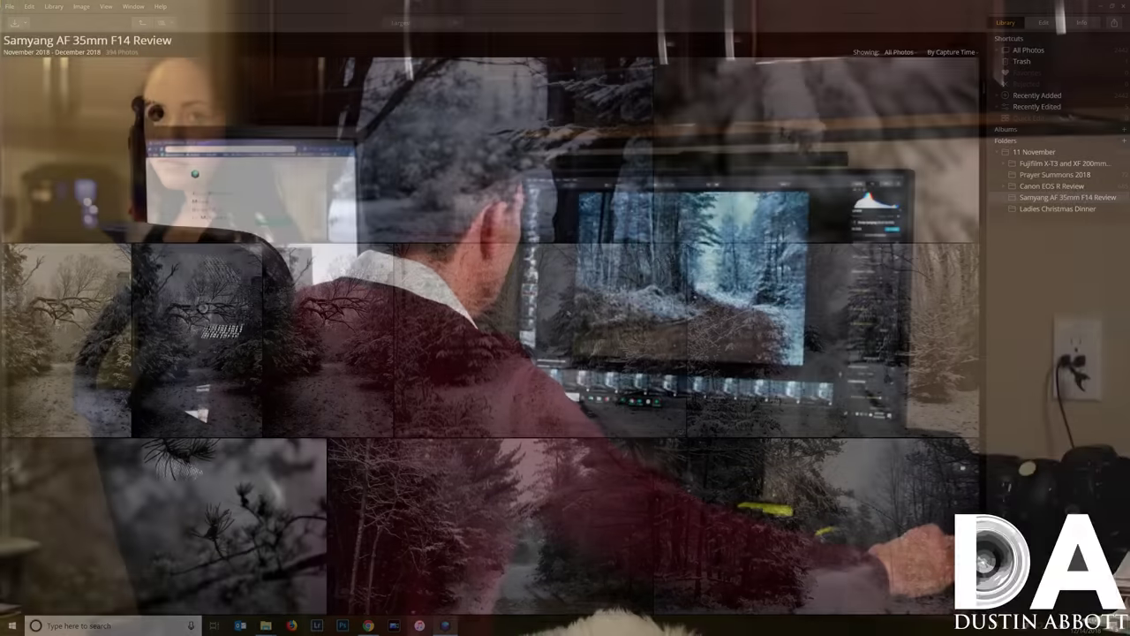